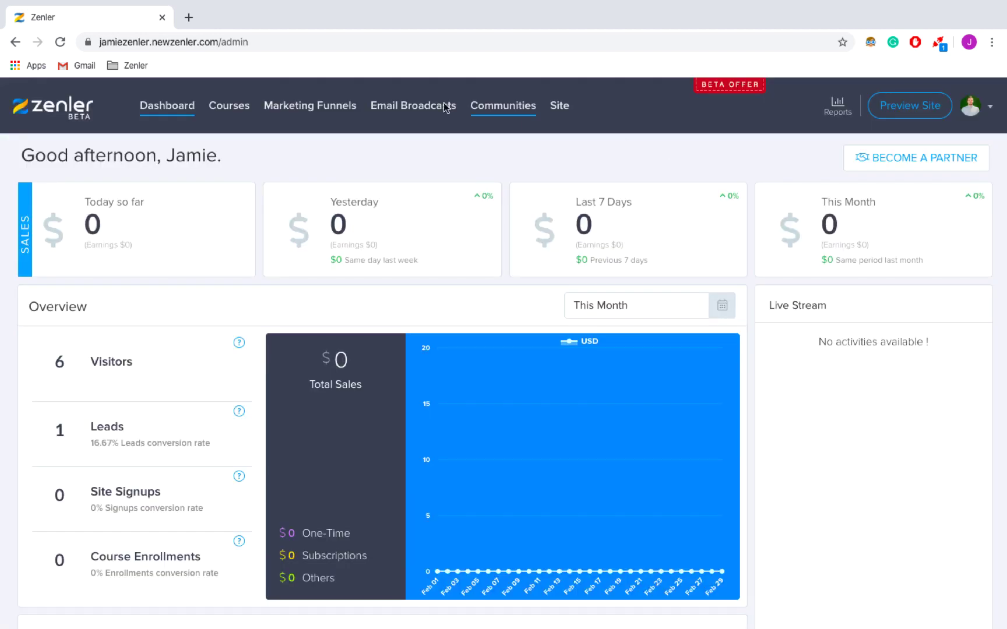
Open the All Courses list showing the 'Getting Started' and 'Testing 1' courses.
click(233, 110)
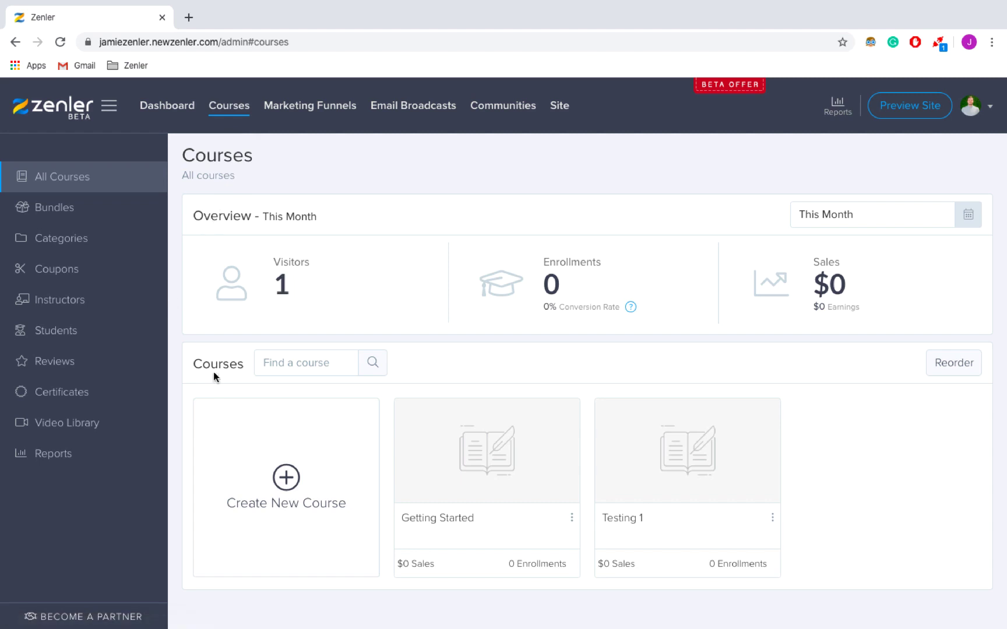
Create the course 'Getting Started With Zenler' subtitled 'How to make new courses with Zenler'.
click(287, 479)
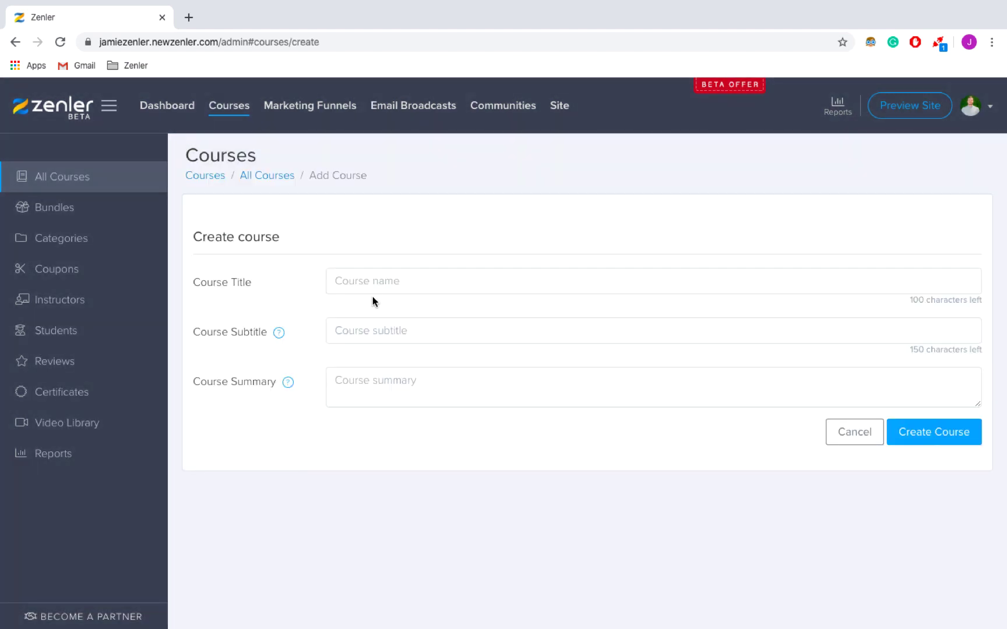
click(386, 285)
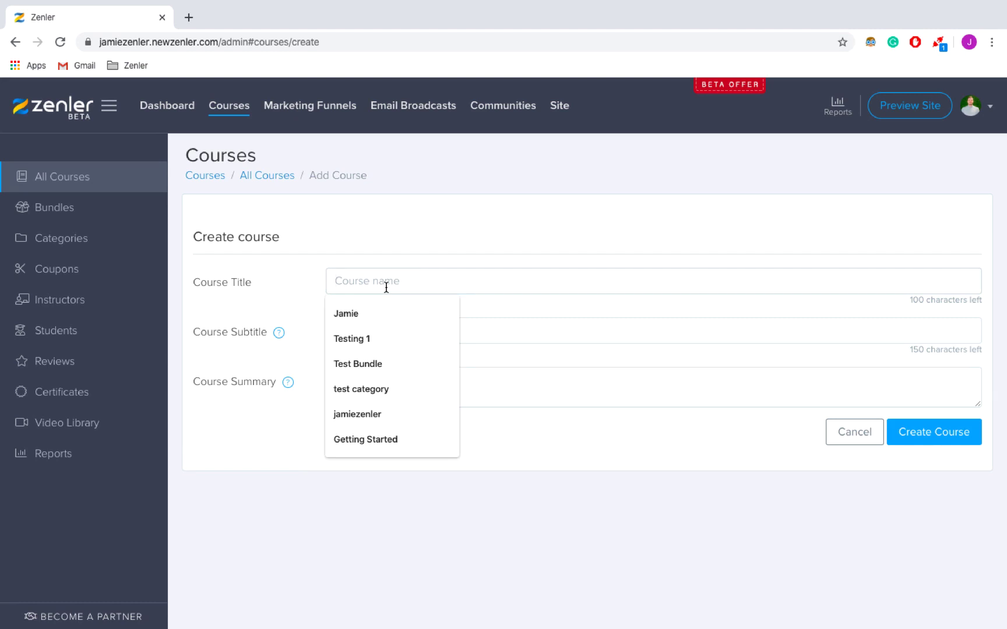
text(Ge)
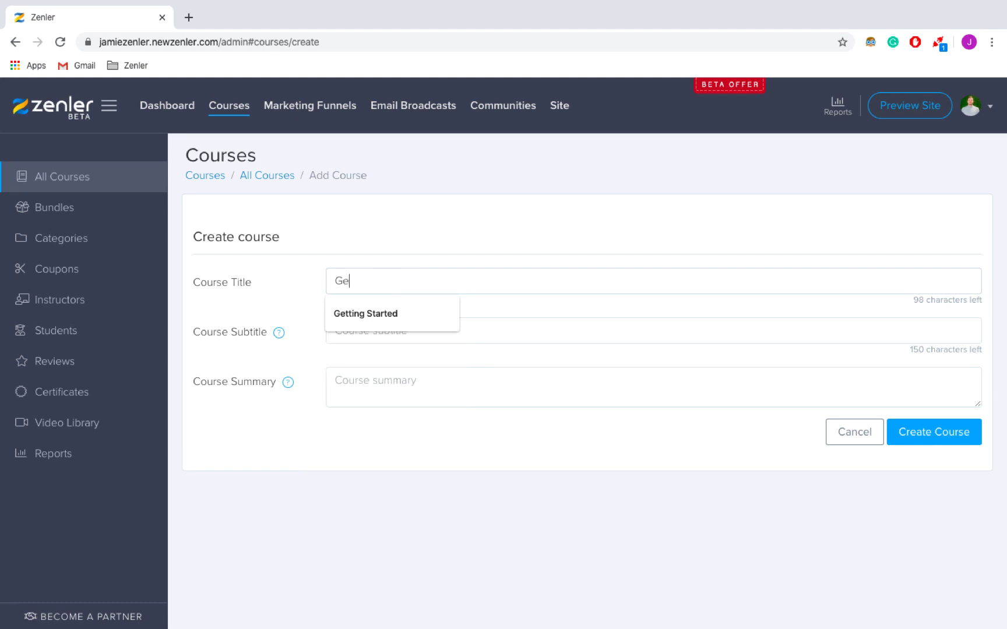
text(tting Started With Zenler)
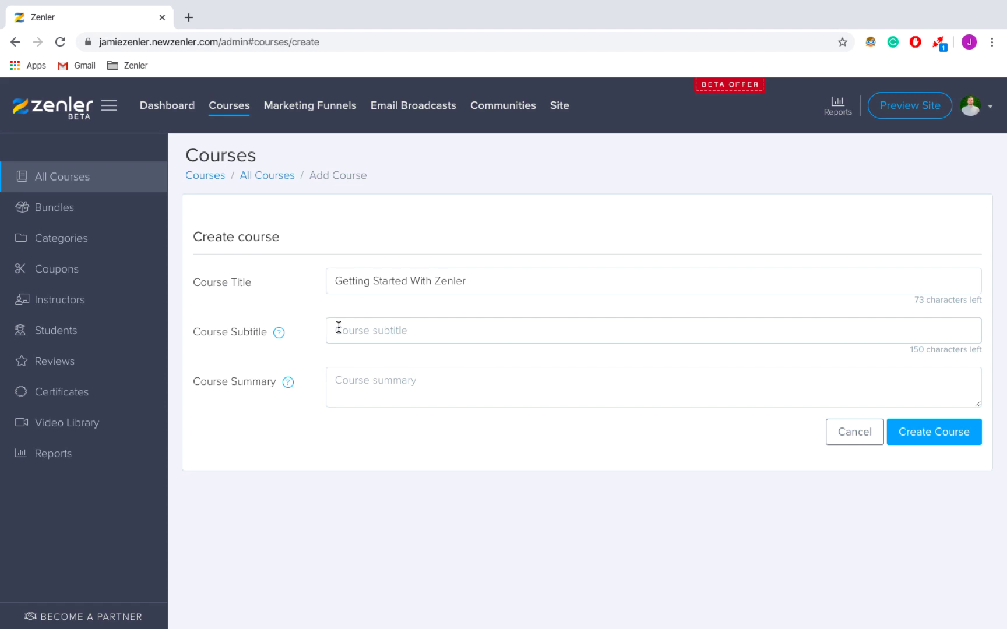
text(How to make new courses with Zenler)
click(356, 387)
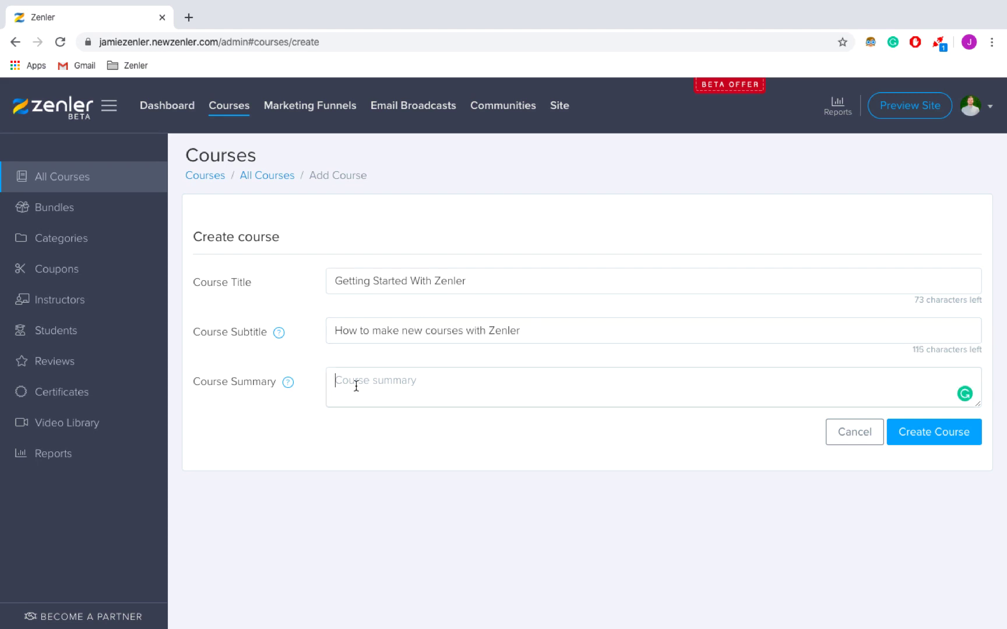
click(939, 438)
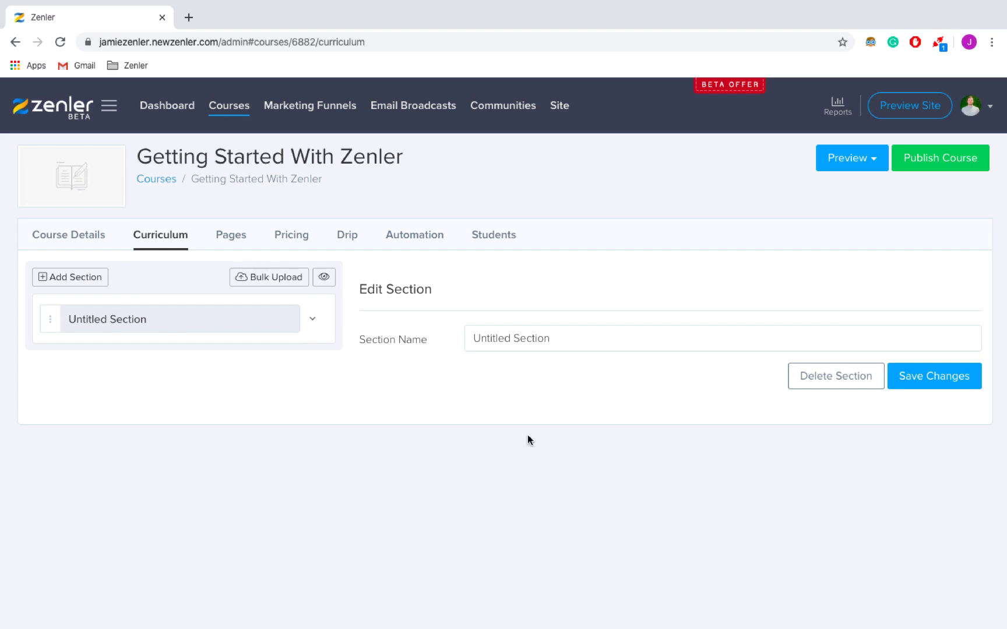
Rename the Untitled Section to 'Creating a course' and save the change.
key(super+a)
key(BackSpace)
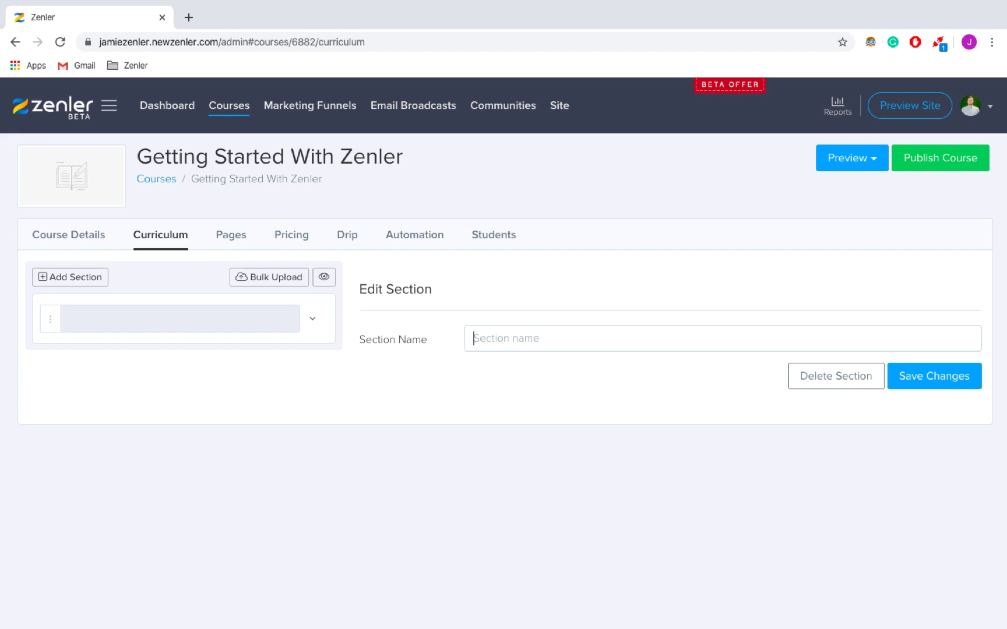
text(Creating a course)
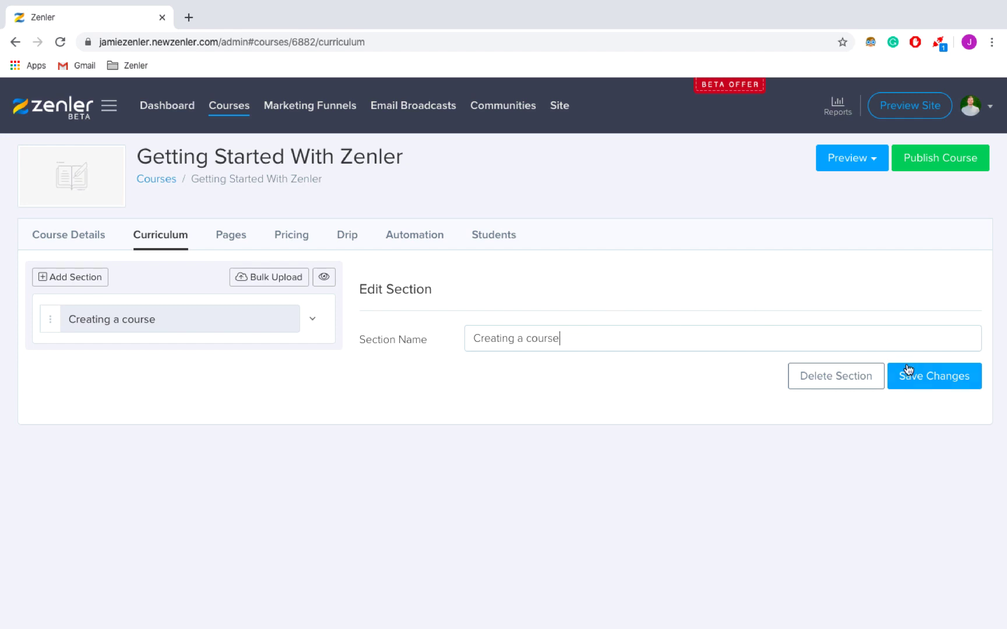
click(908, 371)
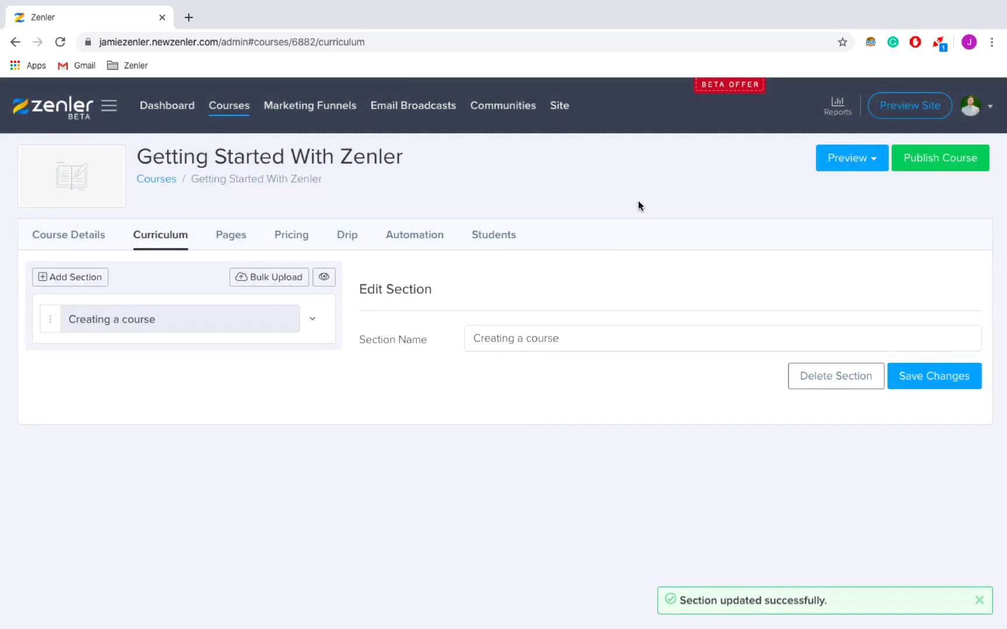
click(317, 319)
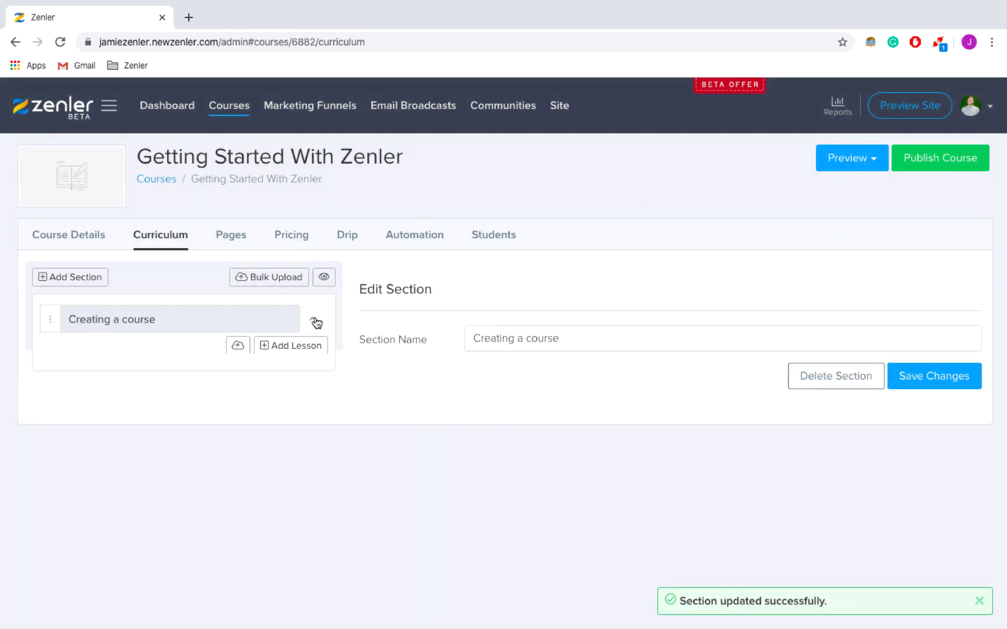
click(315, 320)
Add a compulsory, free-preview 'Video Example' lesson using the library screen recording.
click(313, 321)
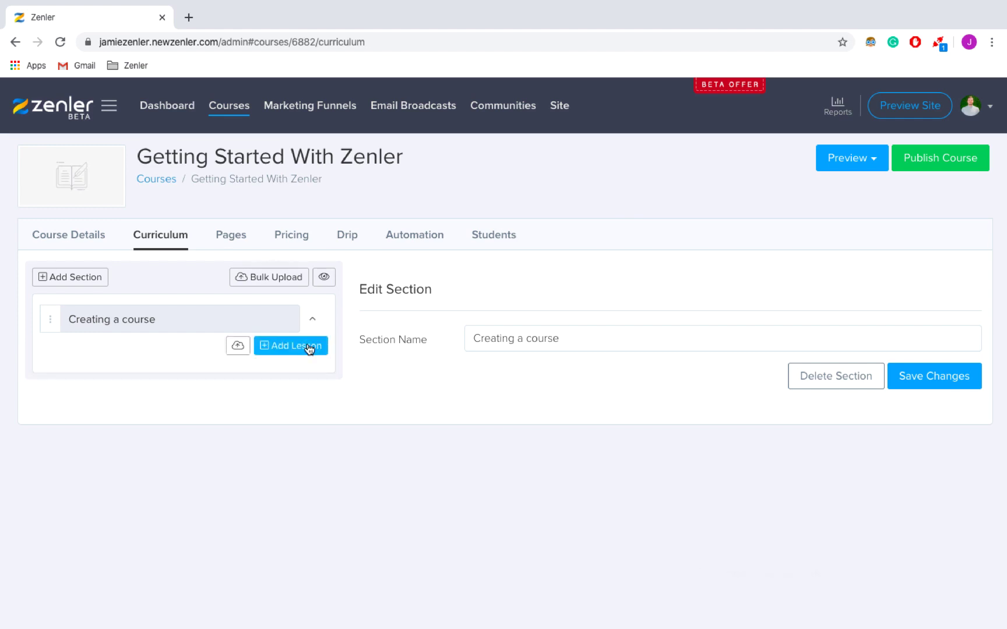
click(309, 346)
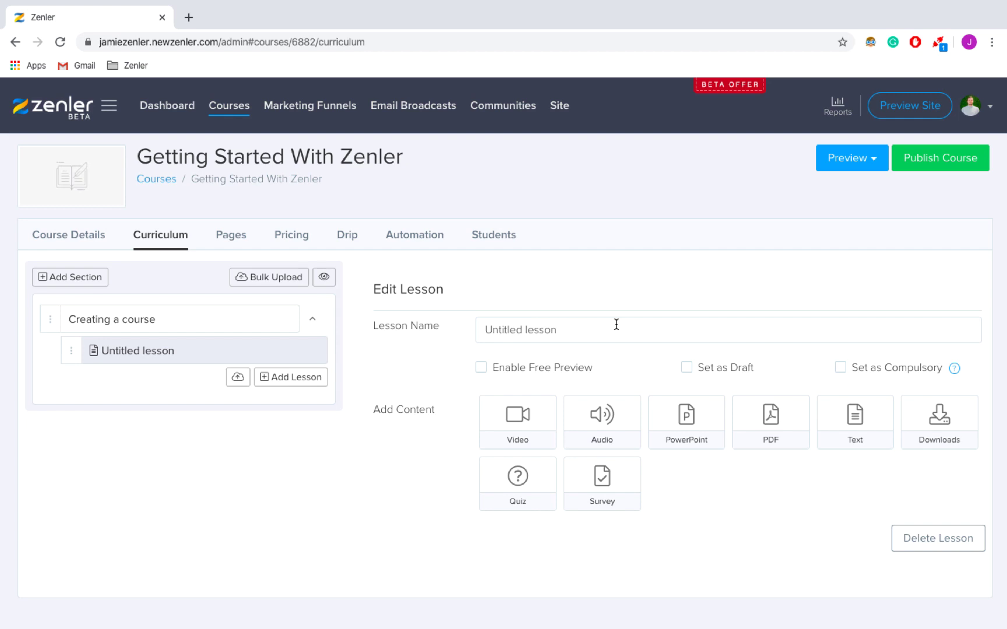
click(511, 421)
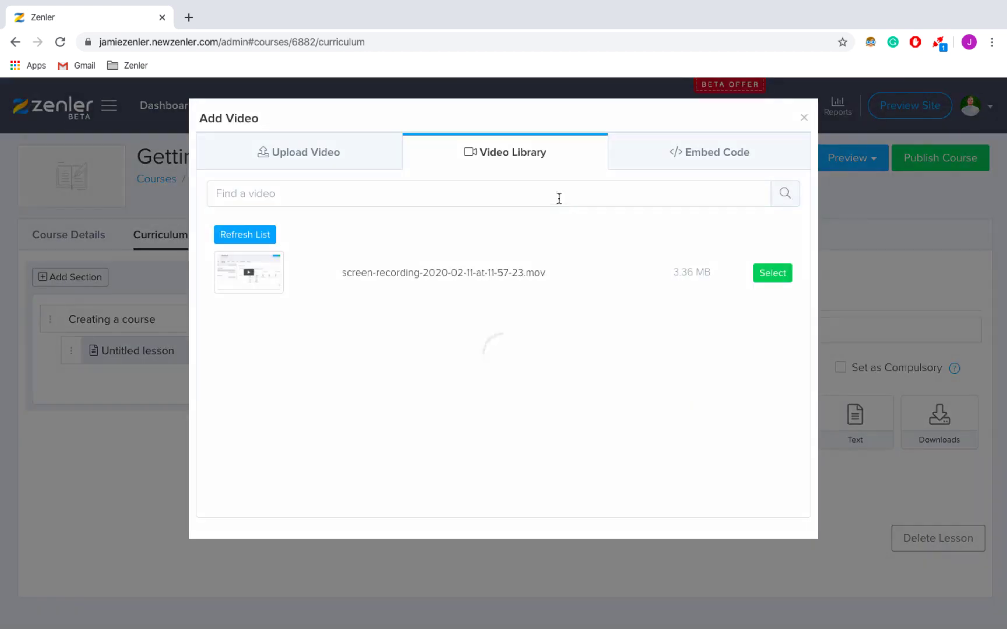
click(772, 274)
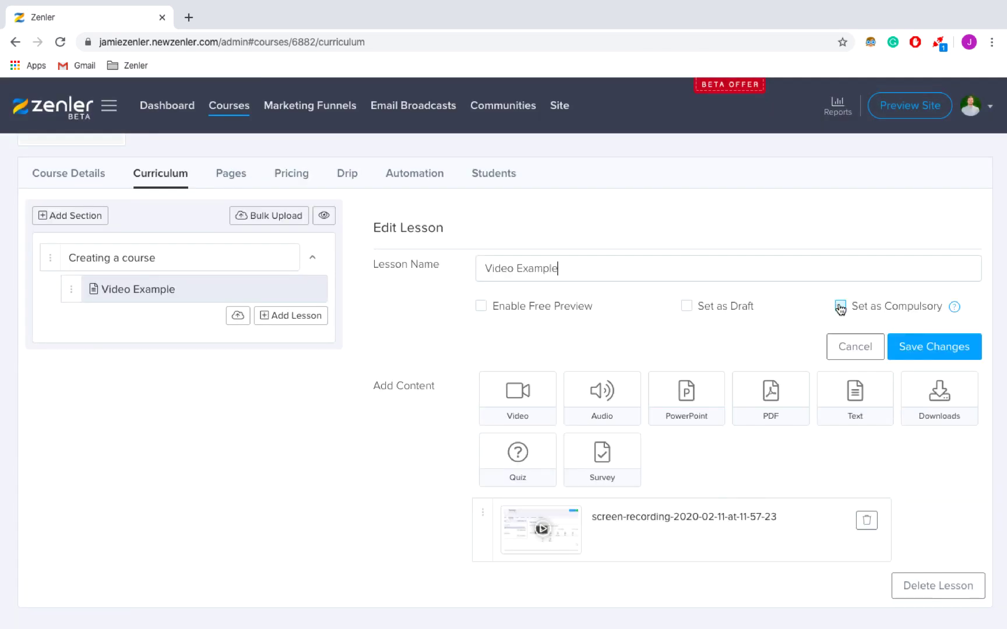
click(840, 308)
click(482, 306)
click(925, 348)
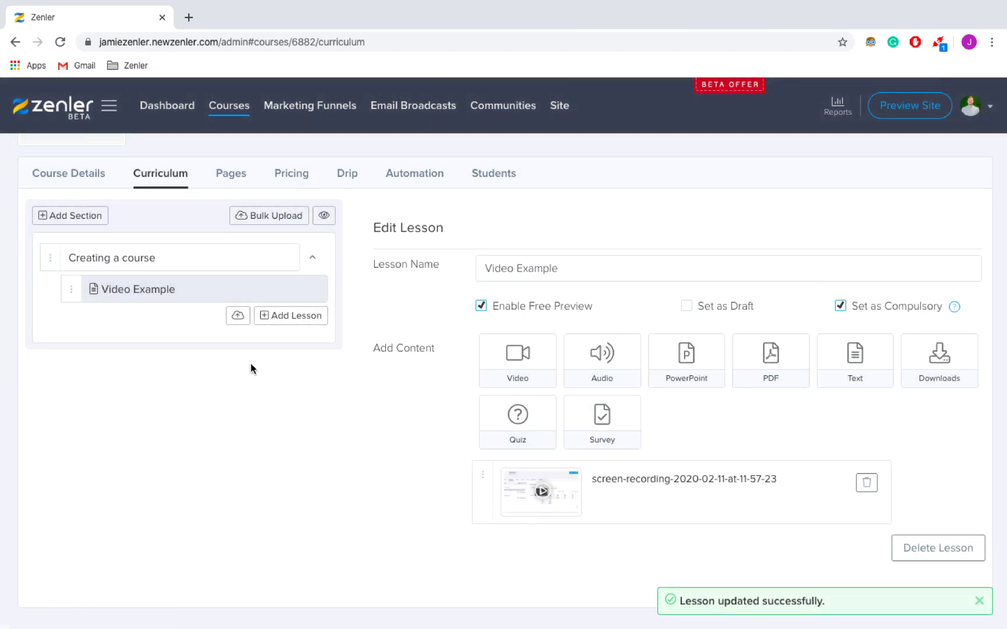
click(312, 315)
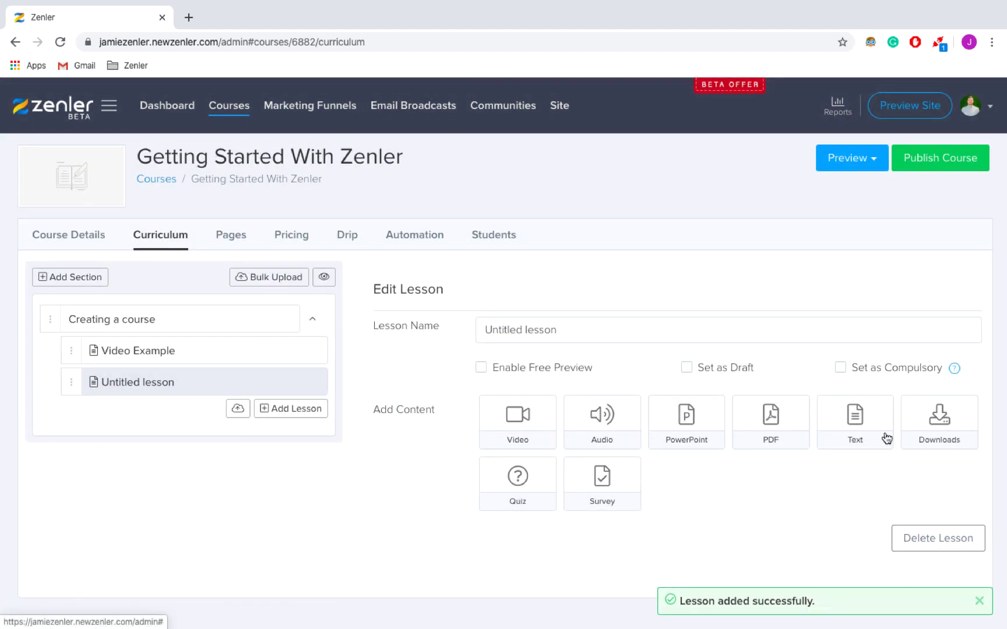
Give the new lesson the text content 'Key Bullet points covered in the video.'.
click(859, 412)
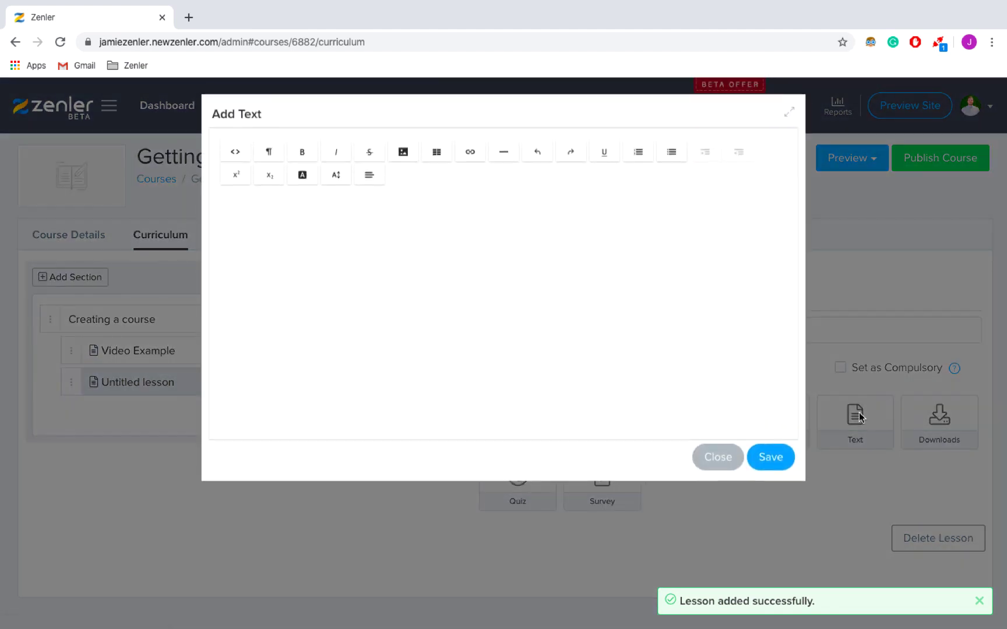
click(502, 228)
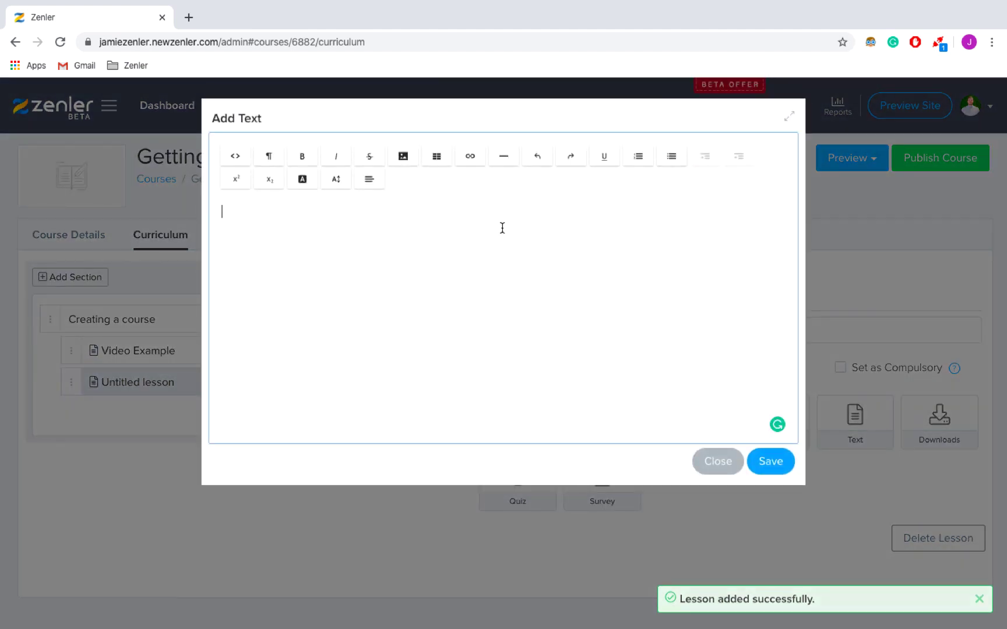
text(Key)
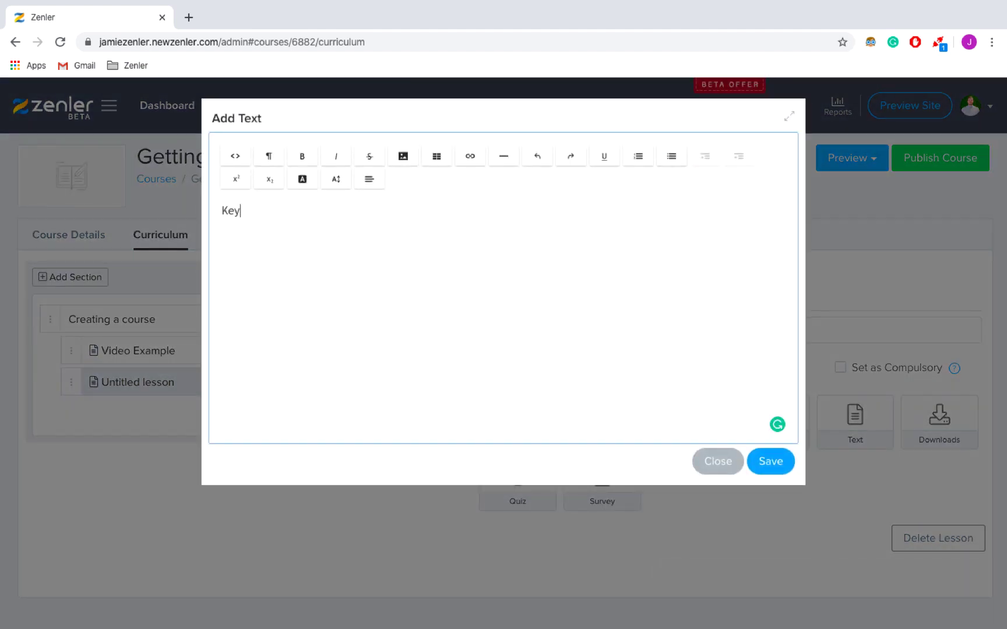
text( Bullet points covered in the video.)
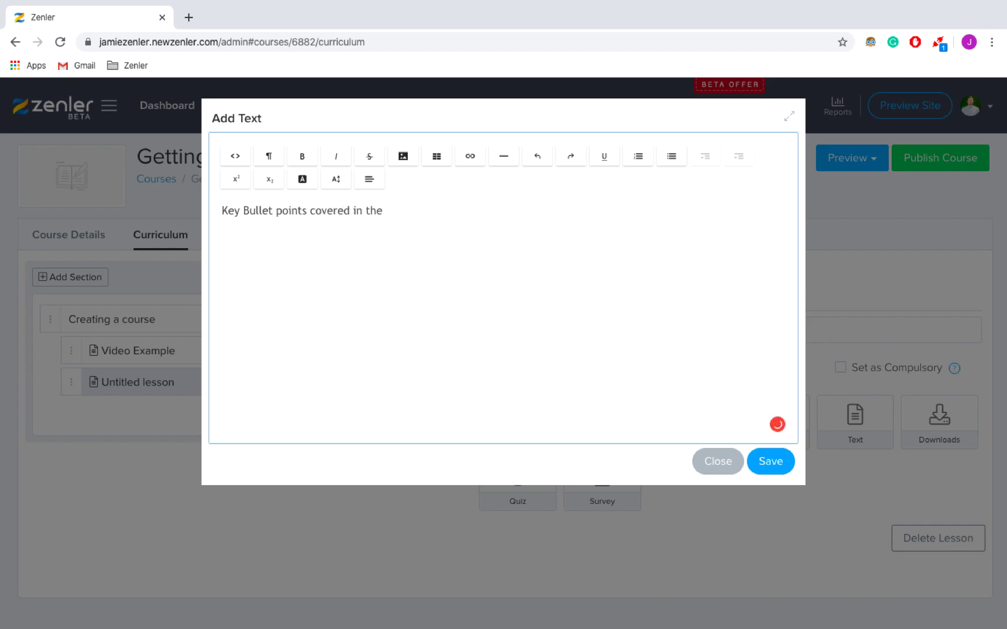
click(769, 462)
Name the text lesson 'Key points from the video' and save it.
triple_click(638, 329)
text(Key points from the i)
text(ideo)
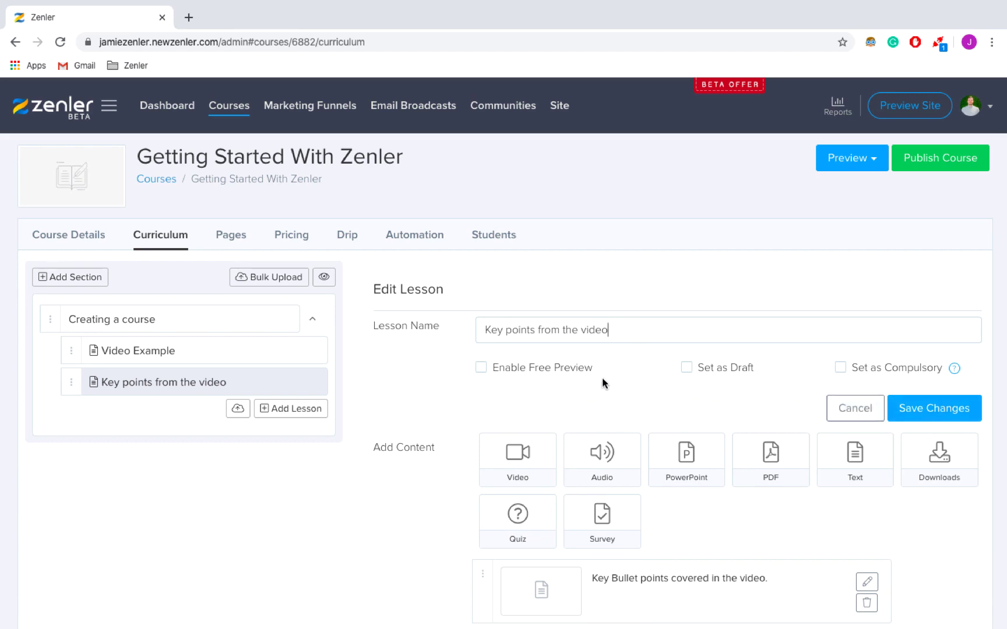
click(920, 408)
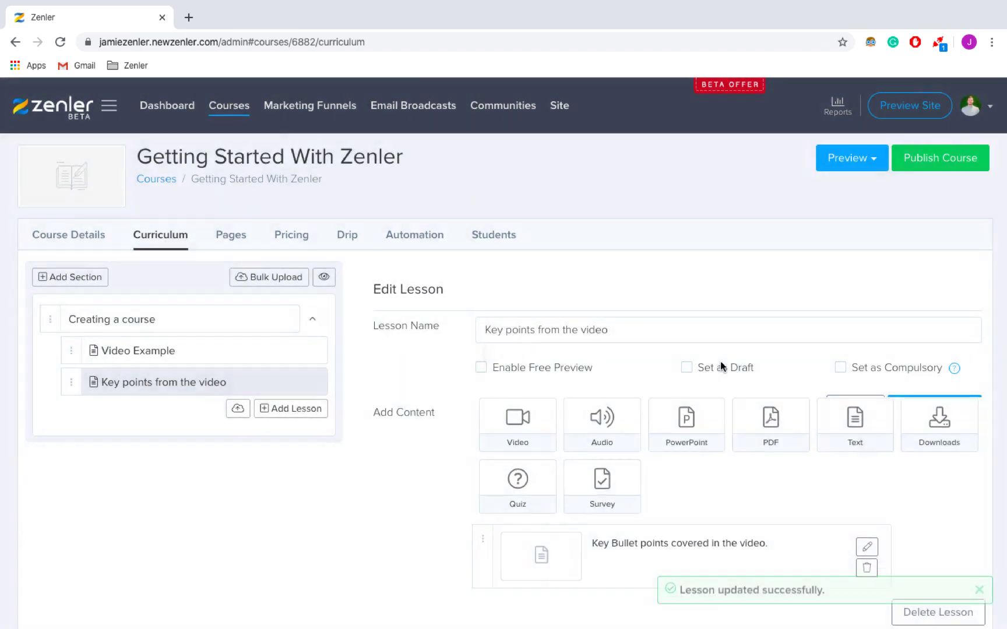
click(841, 368)
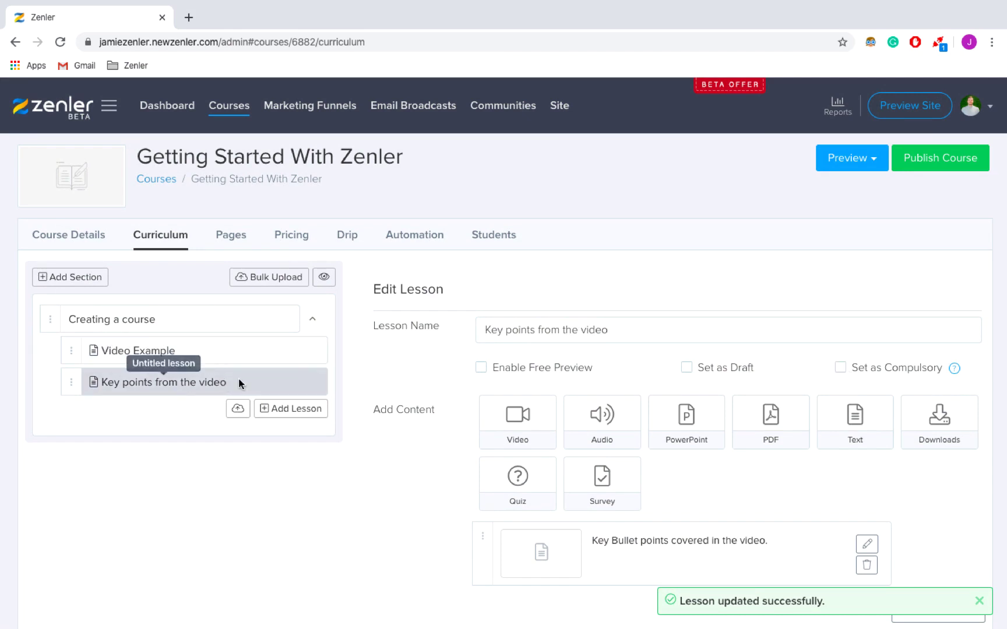
scroll(399, 404, down, 1)
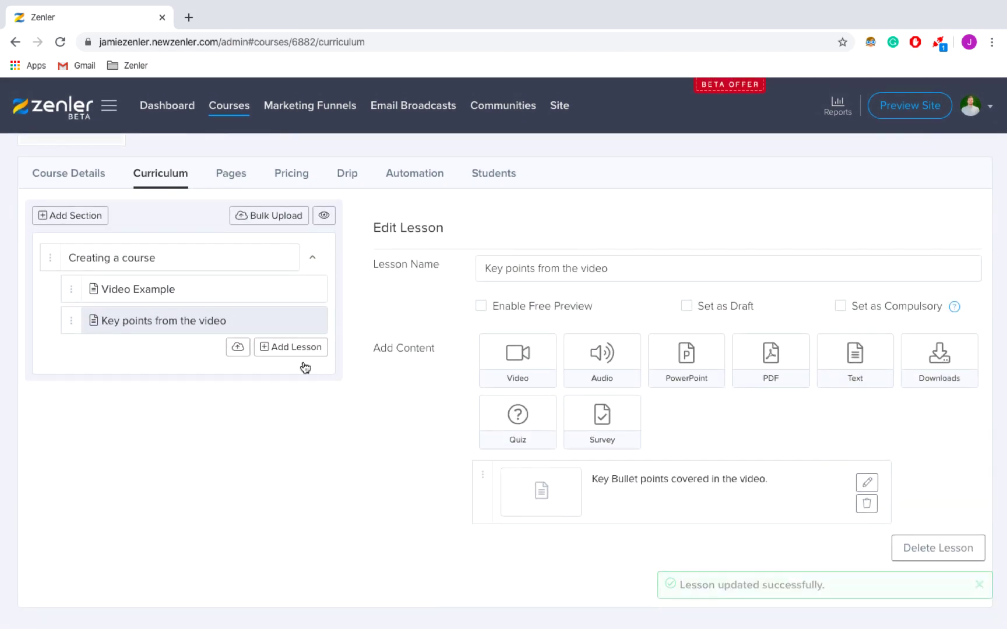
click(297, 349)
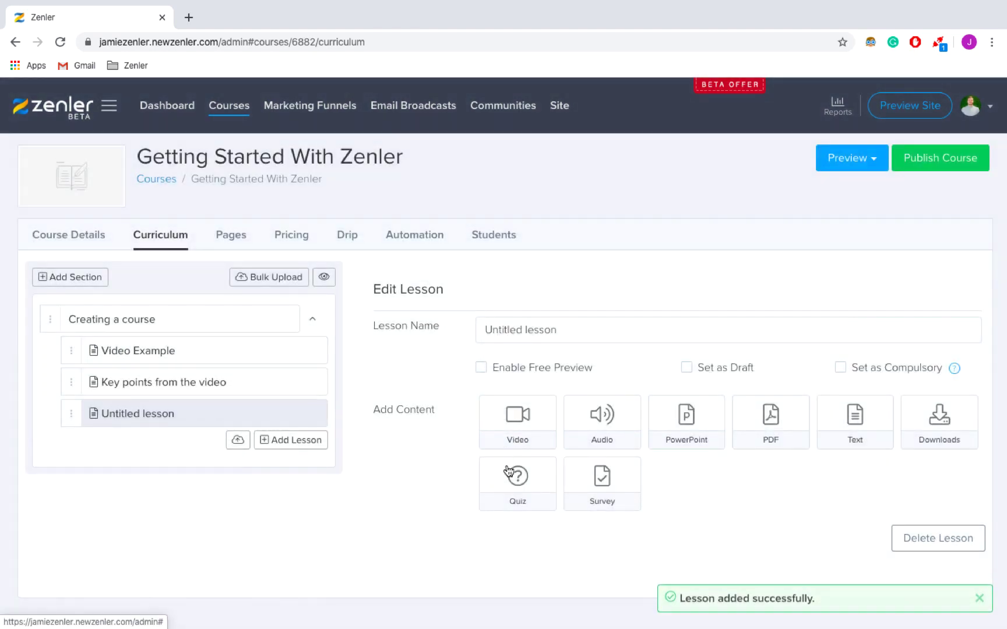
Create a quiz named 'Quiz' in the third lesson and add a True/False question.
click(509, 474)
text(Quiz)
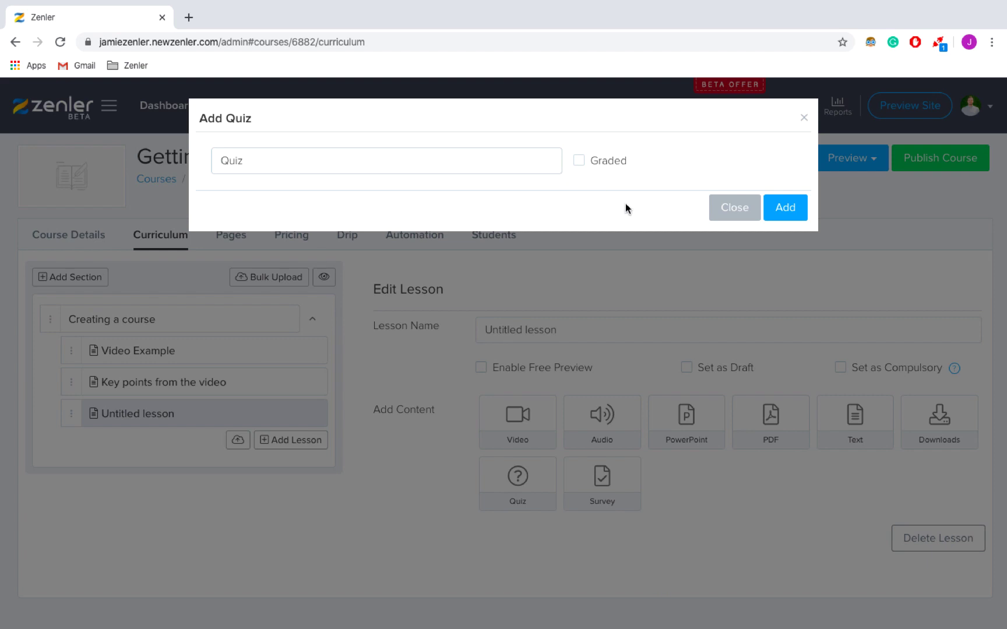
click(782, 207)
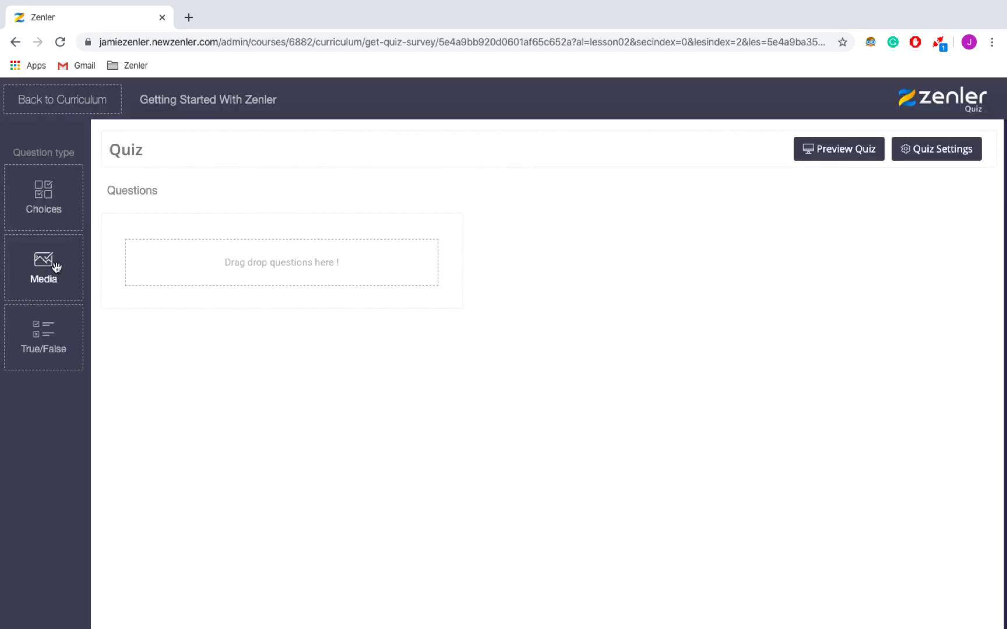
click(54, 338)
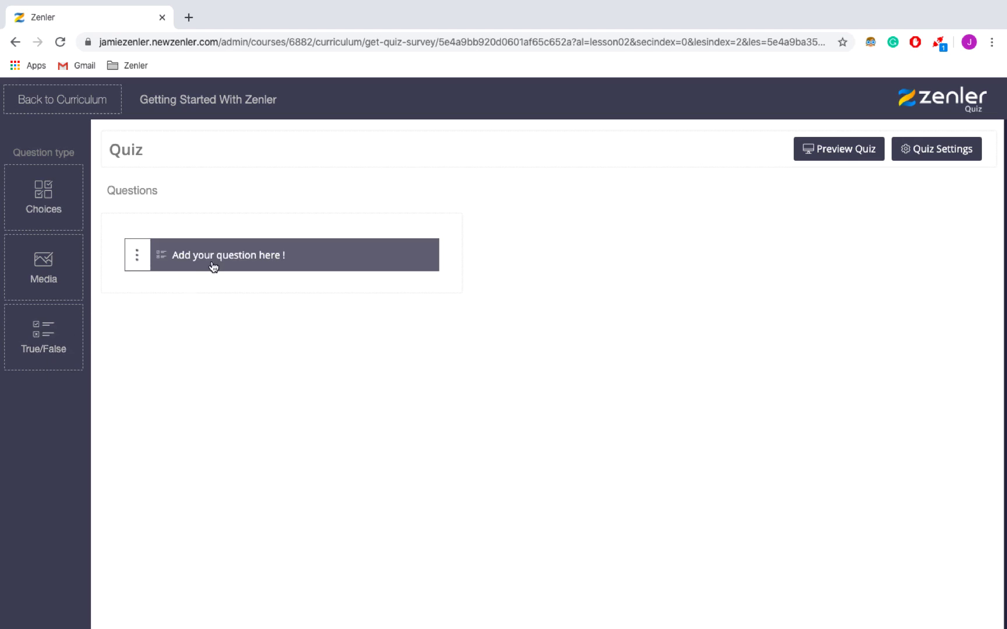
Enter the question 'Did they watch the video' with True as the correct answer.
click(260, 255)
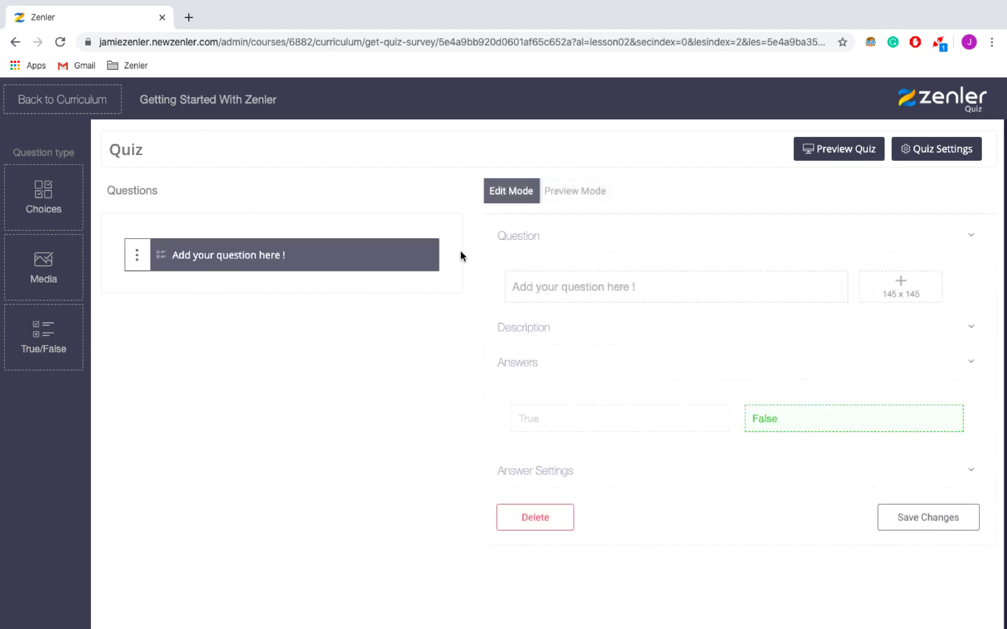
click(577, 284)
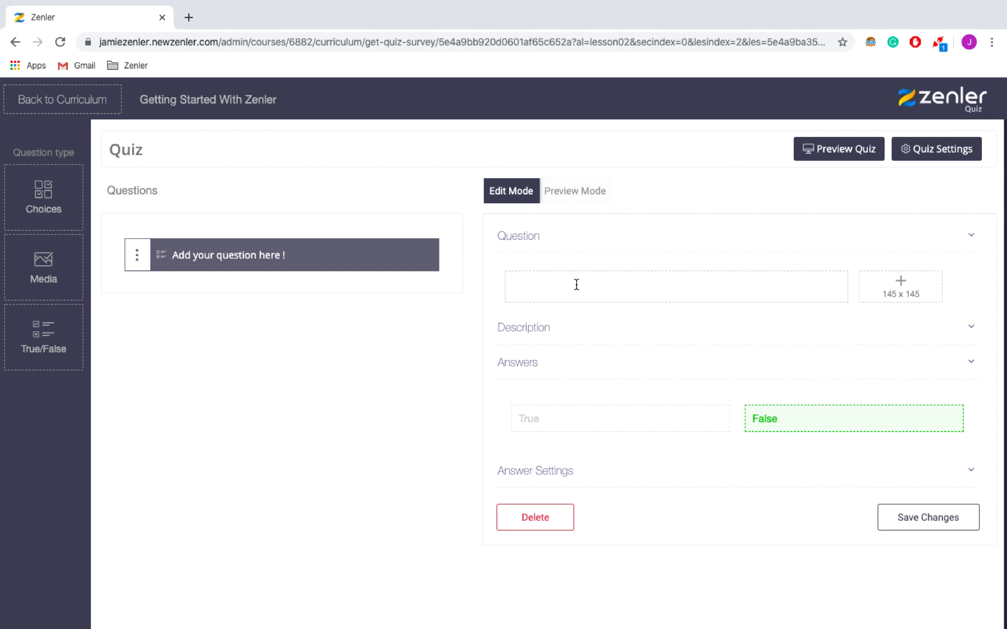
text(Did the)
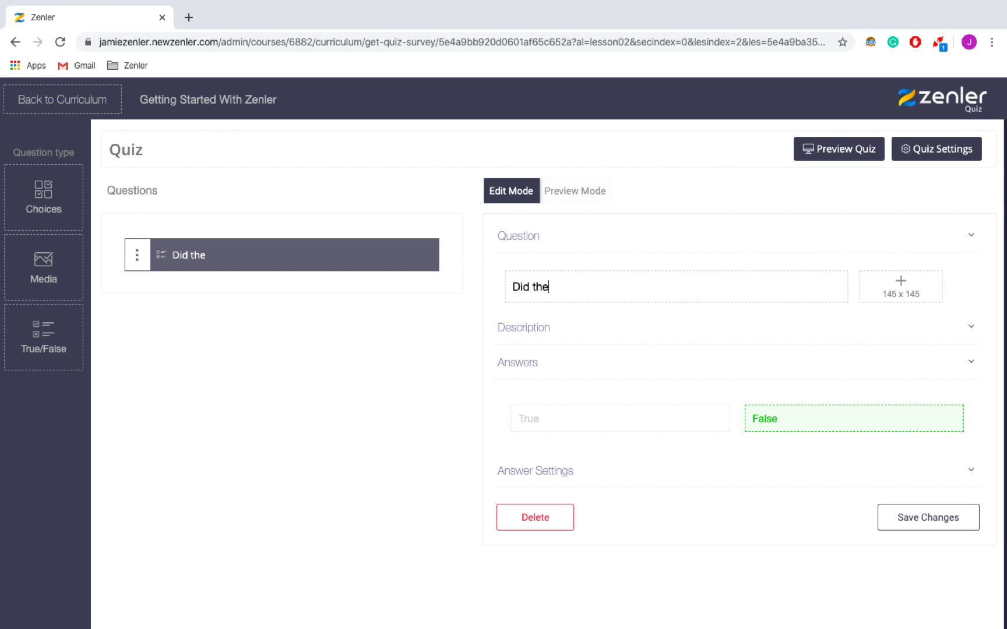
text(y watch the vi)
text(doe)
key(BackSpace)
key(BackSpace)
text(eo)
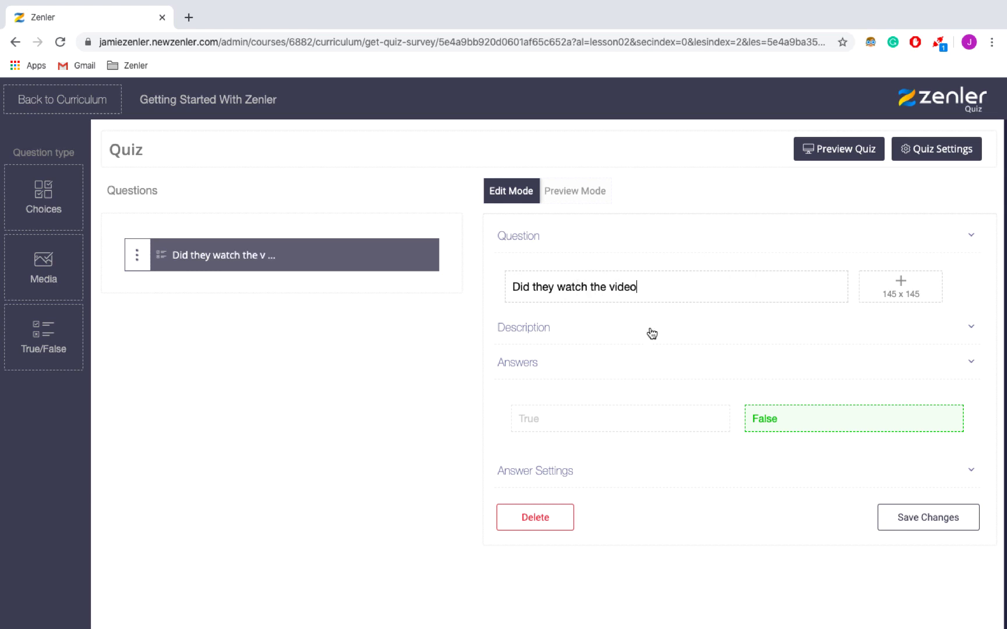
click(713, 407)
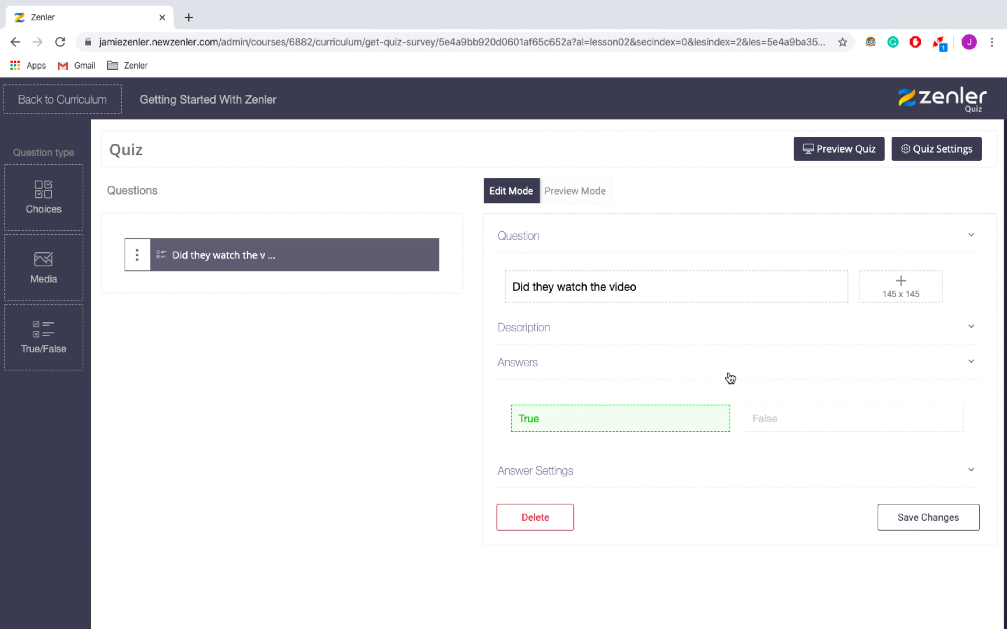
Preview the quiz answering True, then save the question changes.
click(844, 159)
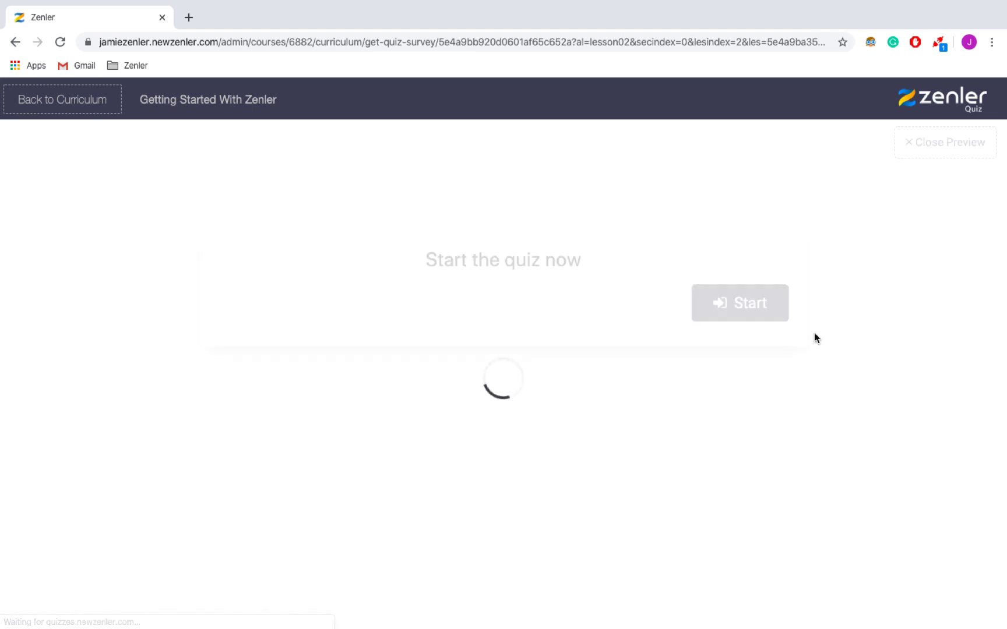
click(764, 314)
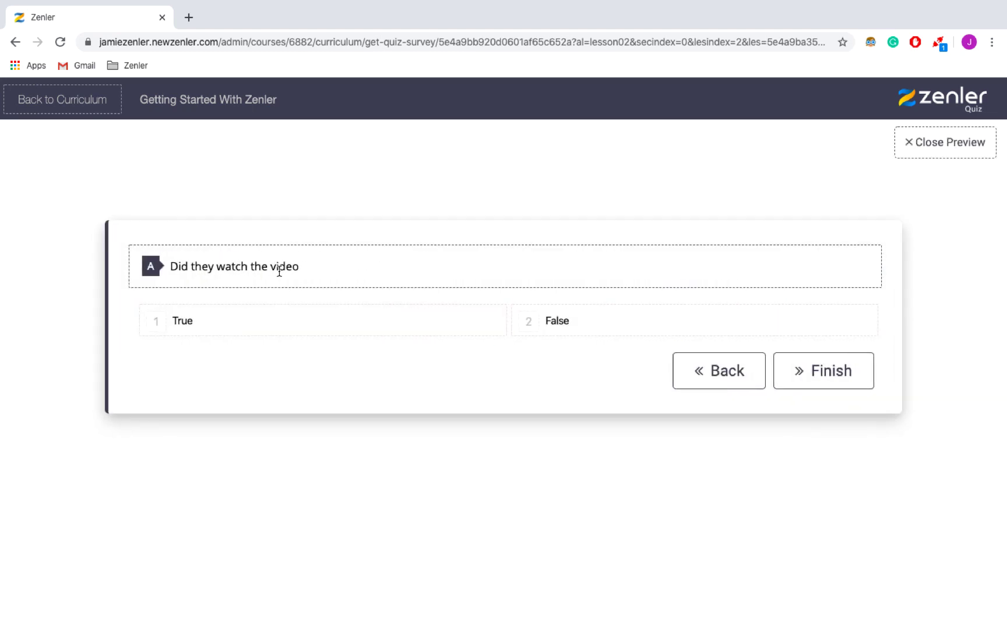
click(324, 324)
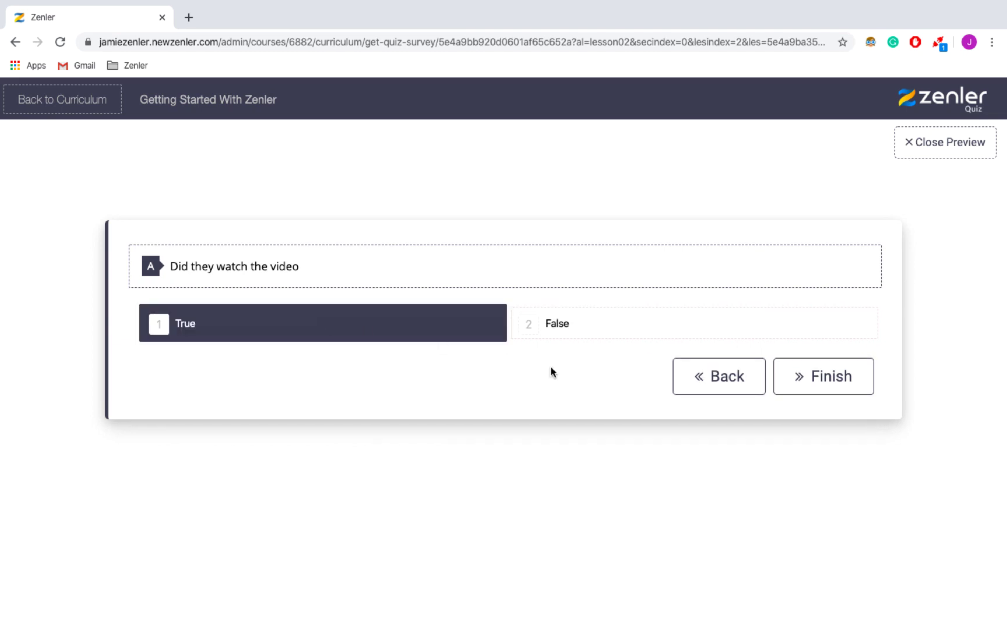
click(856, 377)
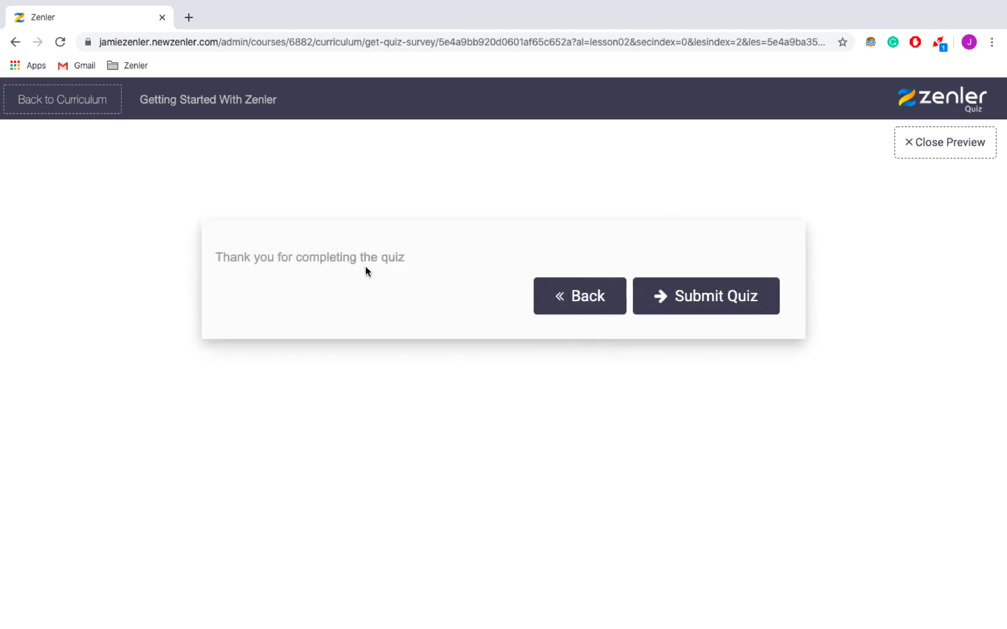
click(979, 143)
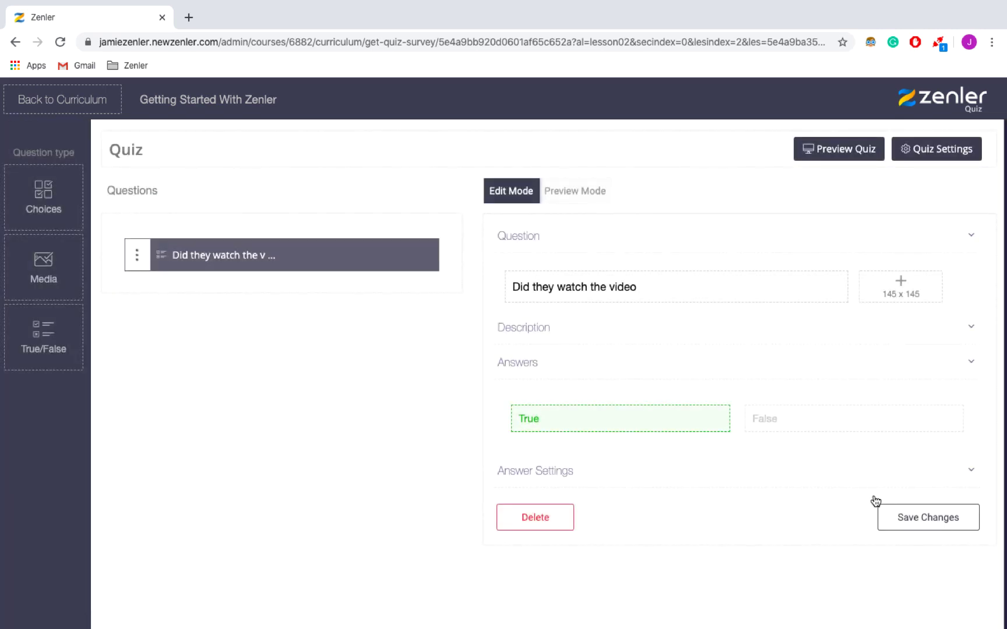
click(908, 520)
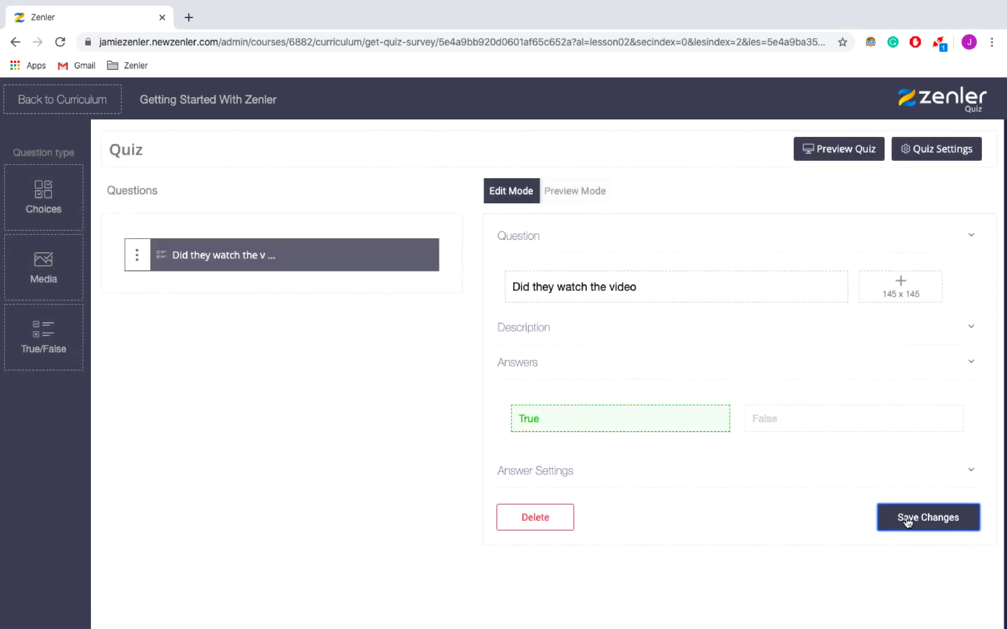
click(58, 110)
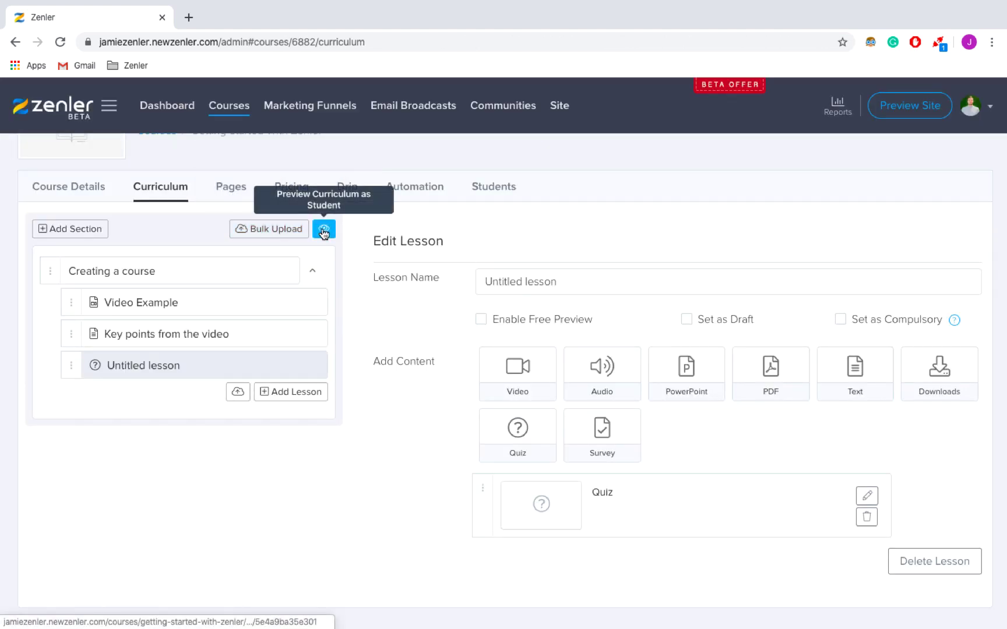
Preview the course as a student, completing the video, key points and quiz lessons.
click(324, 230)
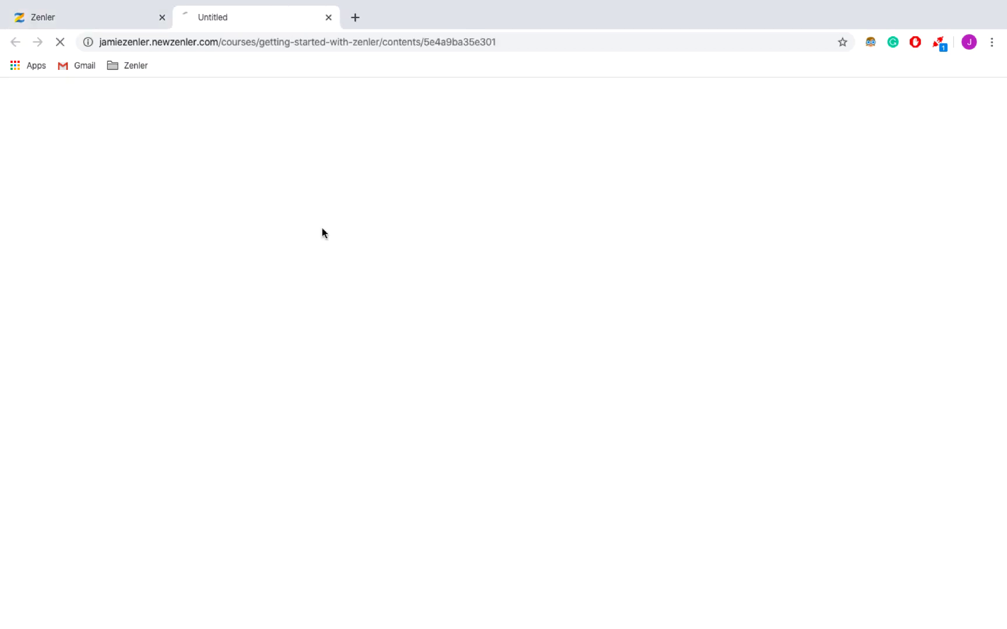
click(280, 512)
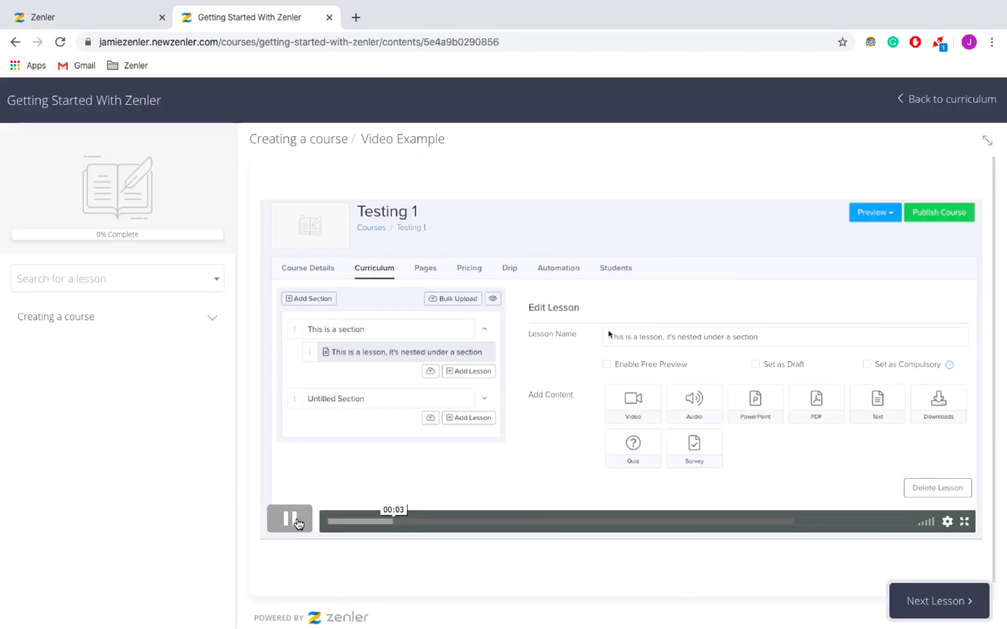
click(929, 601)
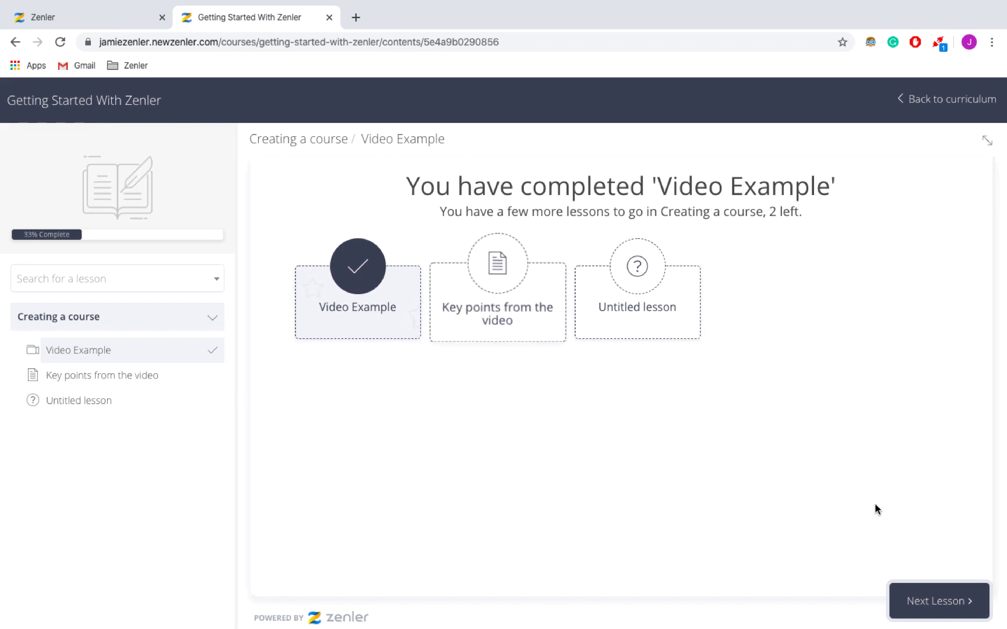
click(523, 315)
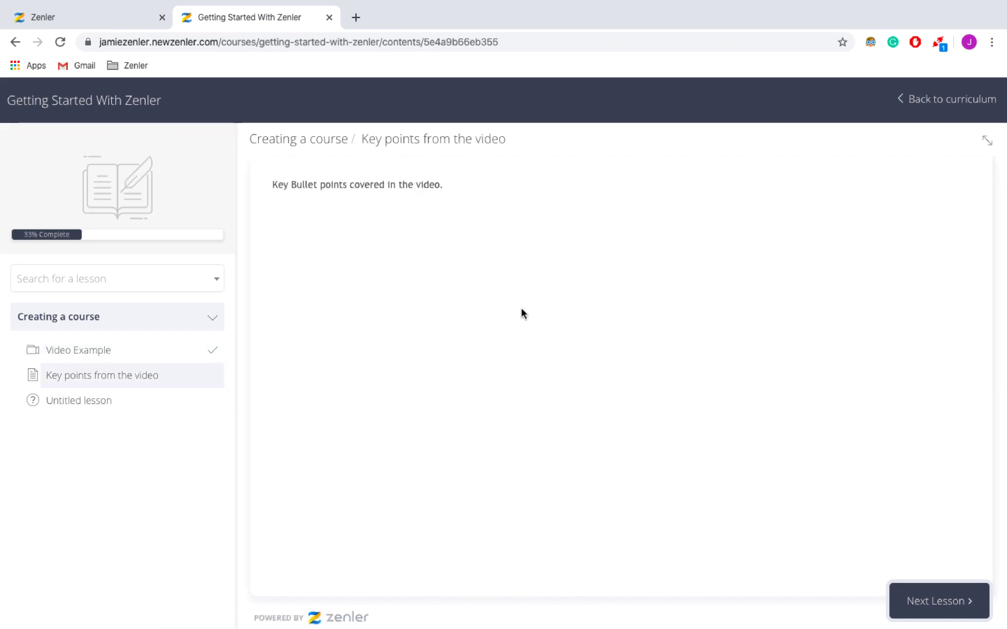
click(948, 594)
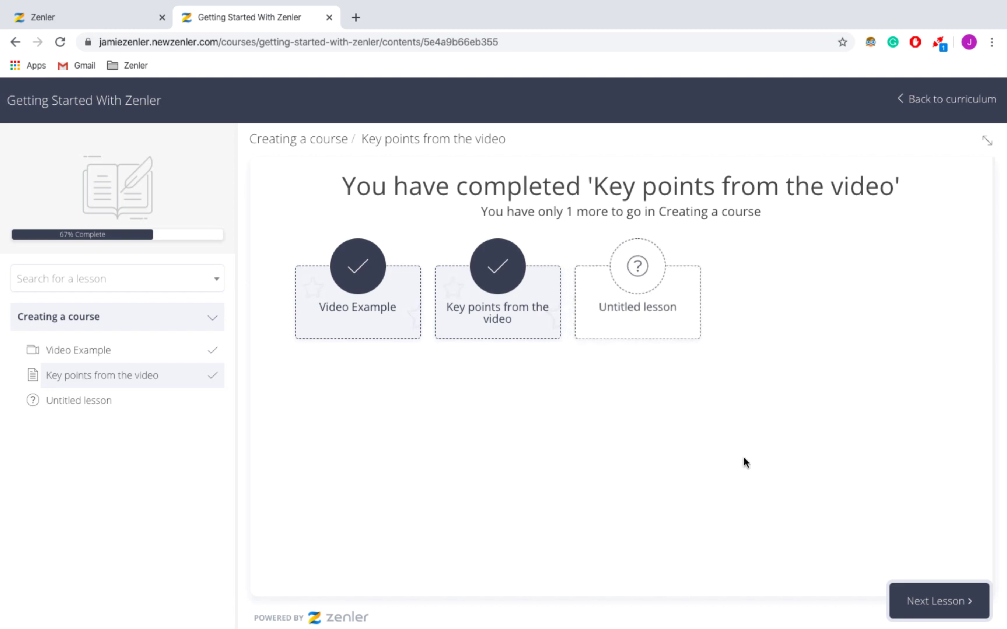
click(687, 332)
click(900, 347)
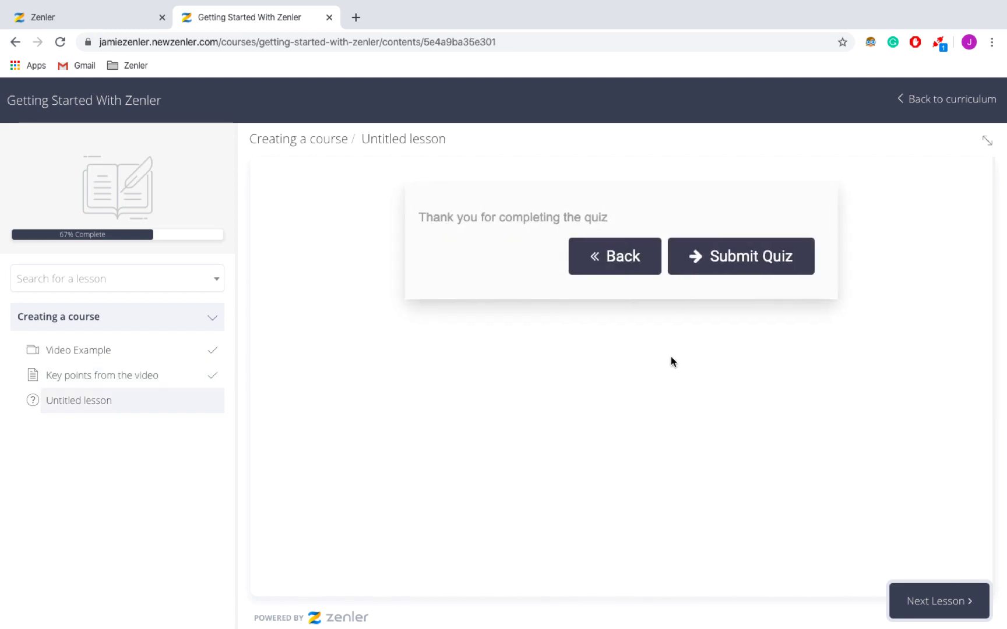
click(952, 602)
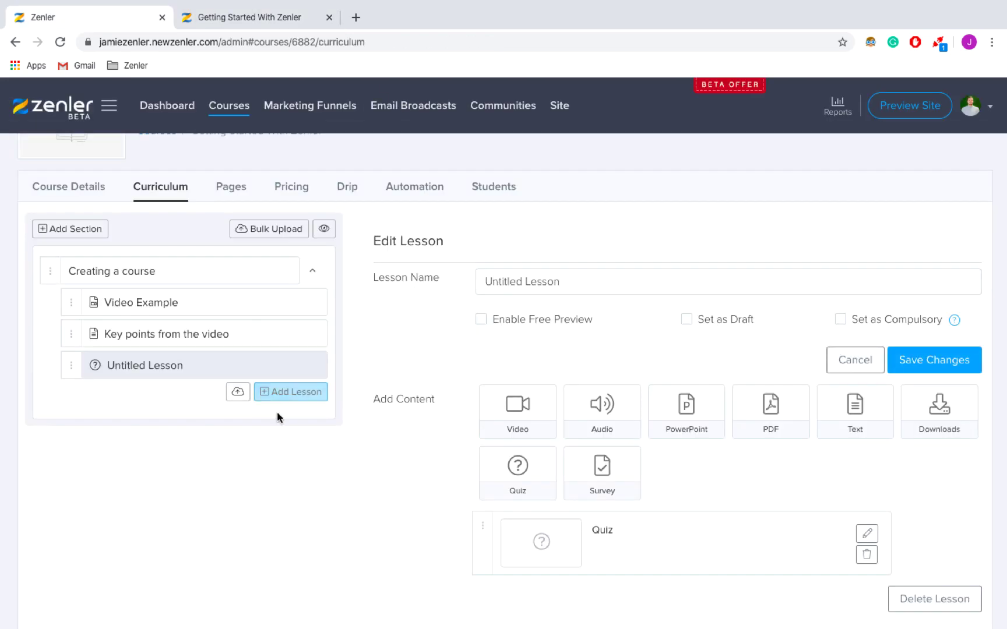
Rename the third lesson to 'Quiz', mark it compulsory, and save.
triple_click(574, 282)
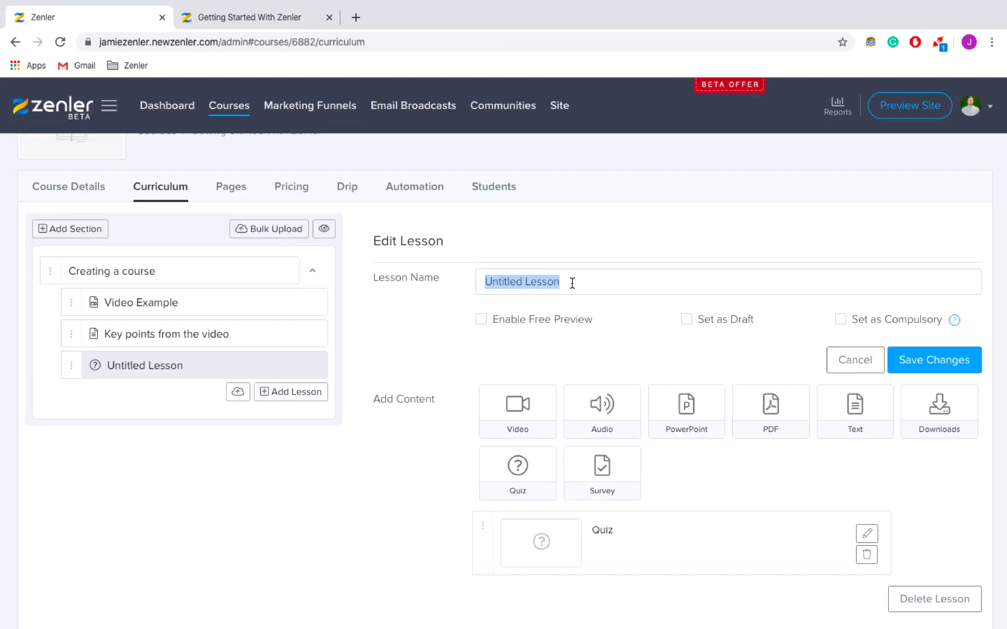
text(Quiz)
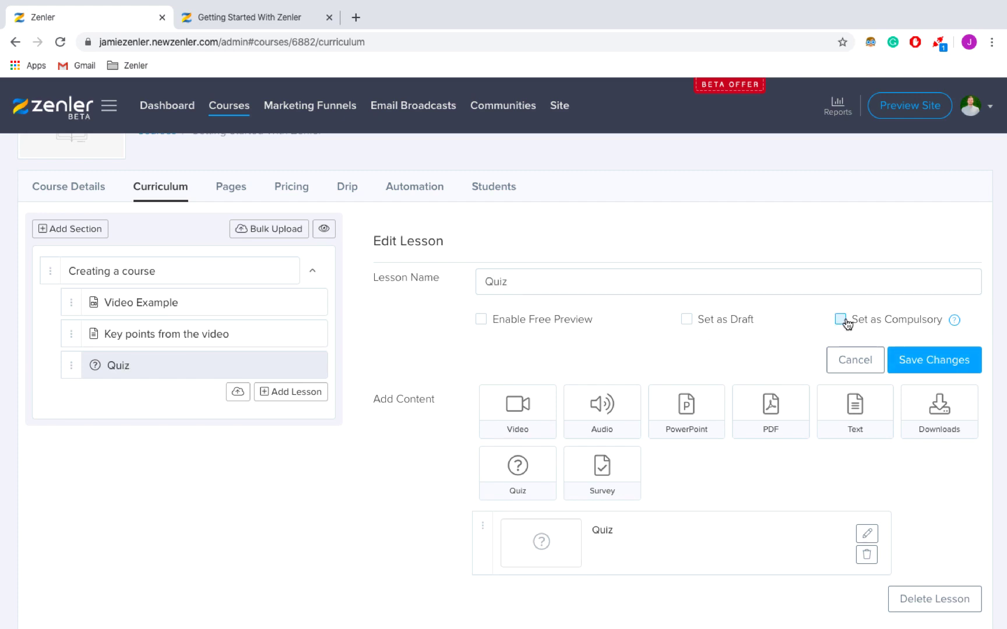
click(918, 357)
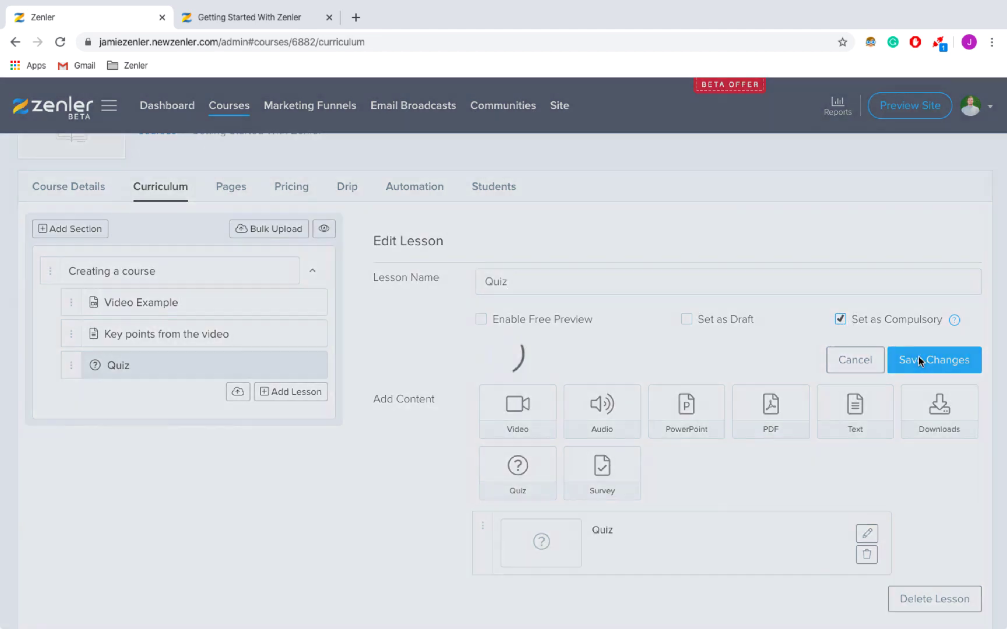
scroll(944, 263, up, 1)
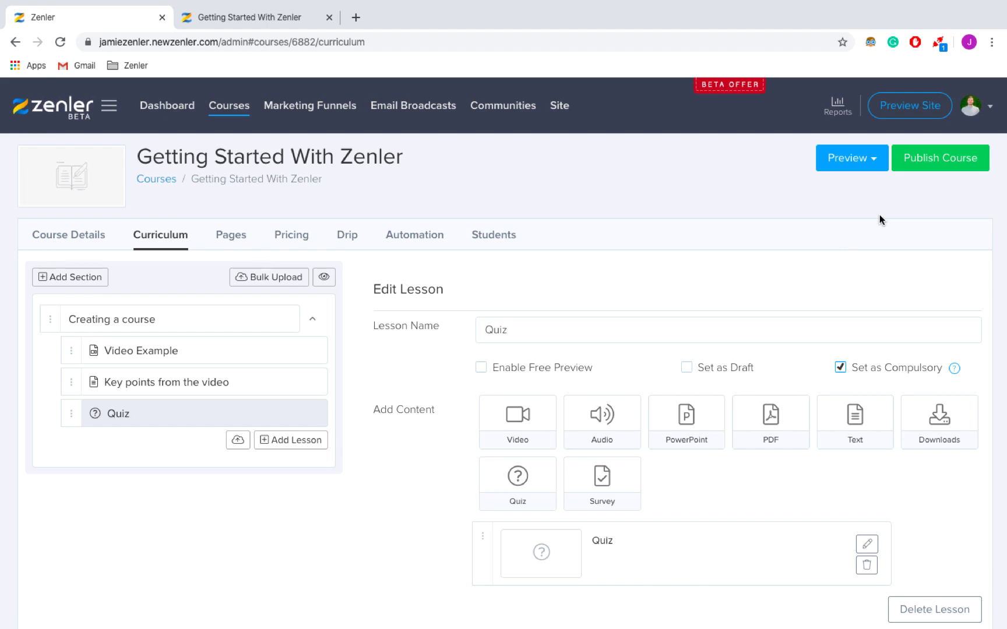
Publish 'Getting Started With Zenler' and select the site's base web address.
click(949, 162)
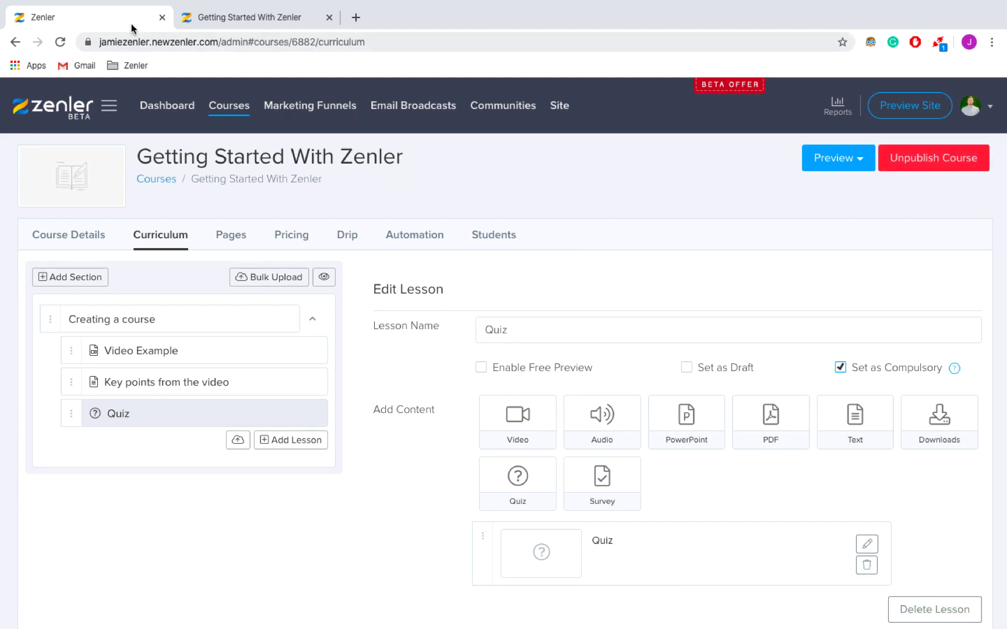
drag(98, 41, 248, 39)
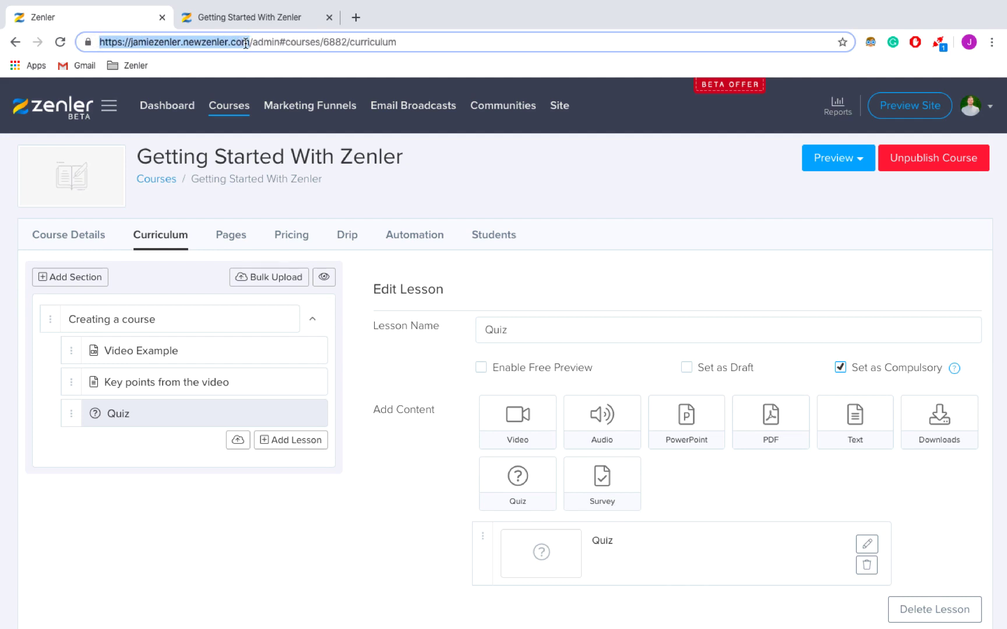
In the preview tab, load the site root URL and find 'Getting Started With Zenler' under All Courses.
click(265, 18)
click(265, 40)
click(265, 41)
key(shift+End)
key(Delete)
key(Return)
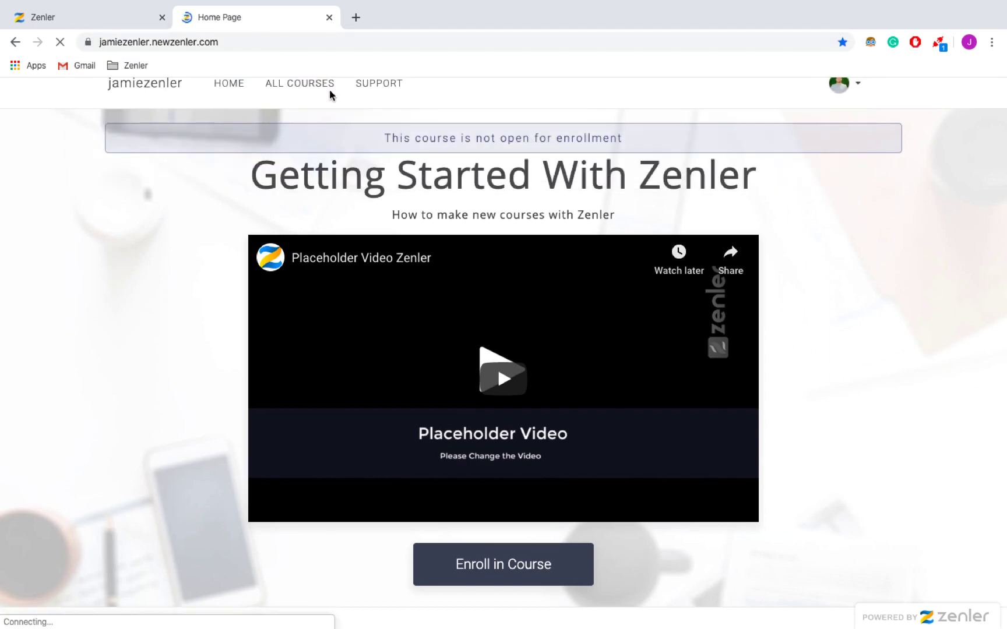
scroll(349, 353, down, 3)
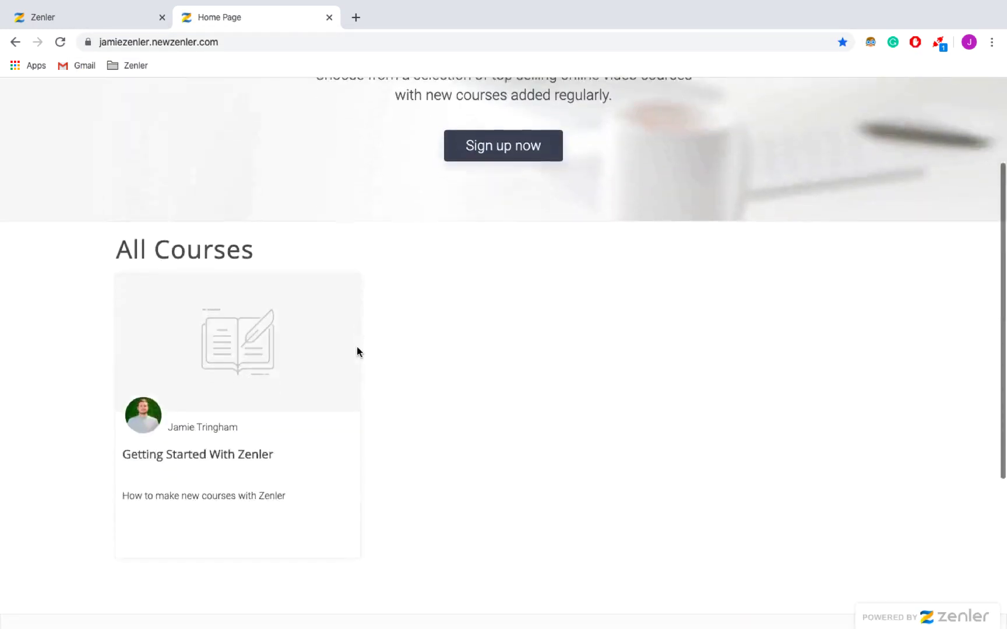